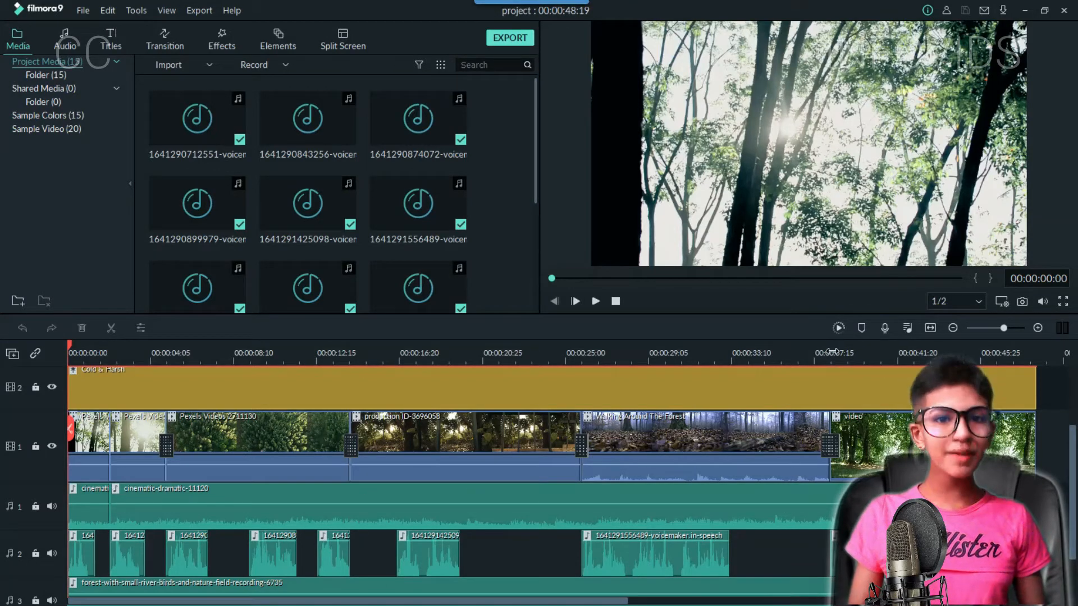
Add the Credit 11 end credit to video track 1 directly after the last forest clip
{"action": "left_click_drag", "start_coordinate": [830, 354], "coordinate": [387, 434]}
{"action": "scroll", "coordinate": [387, 434], "scroll_direction": "down", "scroll_amount": 3}
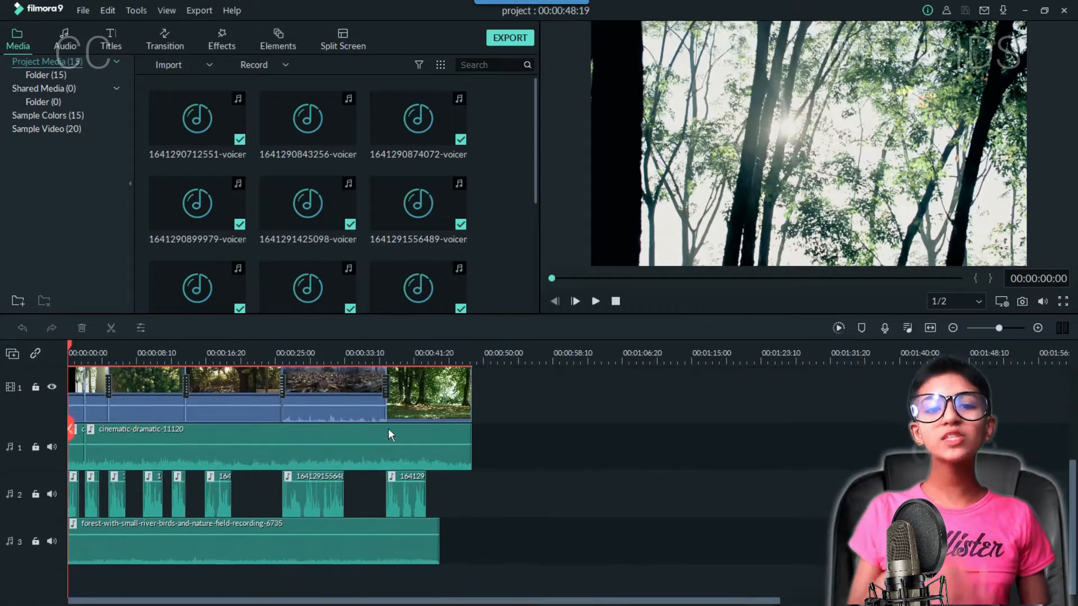
{"action": "left_click_drag", "start_coordinate": [463, 314], "coordinate": [464, 268]}
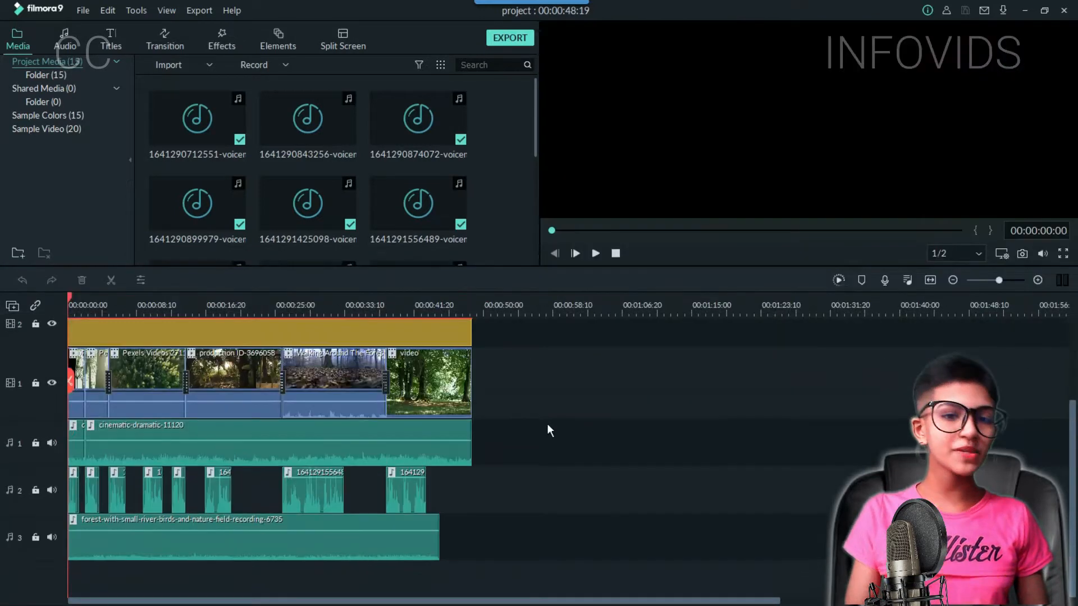
{"action": "scroll", "coordinate": [546, 423], "scroll_direction": "up", "scroll_amount": 3}
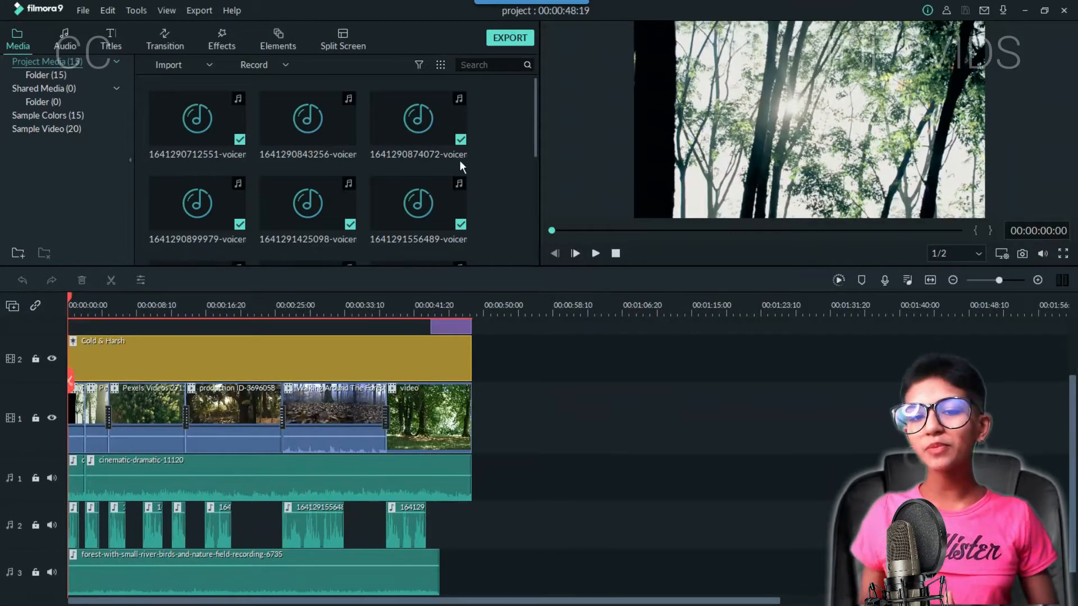
{"action": "scroll", "coordinate": [456, 156], "scroll_direction": "down", "scroll_amount": 5}
{"action": "scroll", "coordinate": [456, 157], "scroll_direction": "up", "scroll_amount": 5}
{"action": "scroll", "coordinate": [456, 156], "scroll_direction": "down", "scroll_amount": 5}
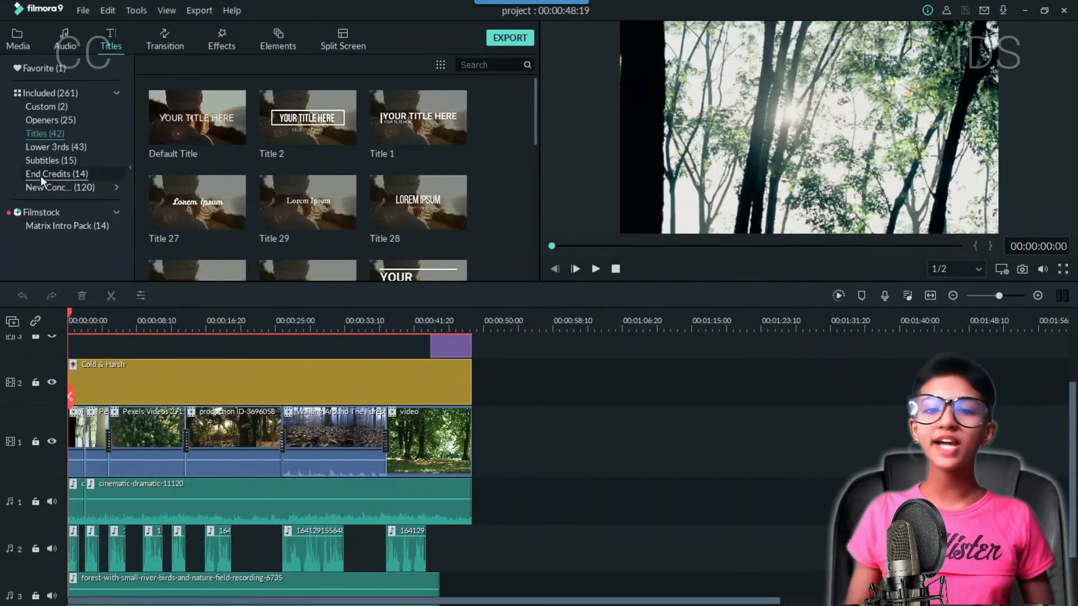
{"action": "left_click", "coordinate": [40, 175]}
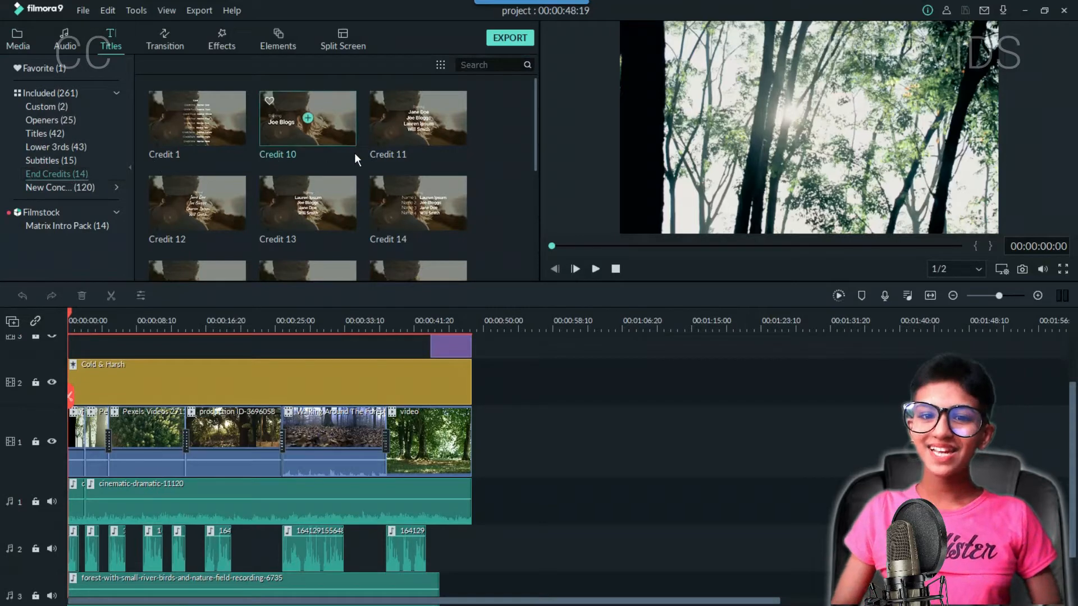
{"action": "left_click_drag", "start_coordinate": [368, 115], "coordinate": [481, 469]}
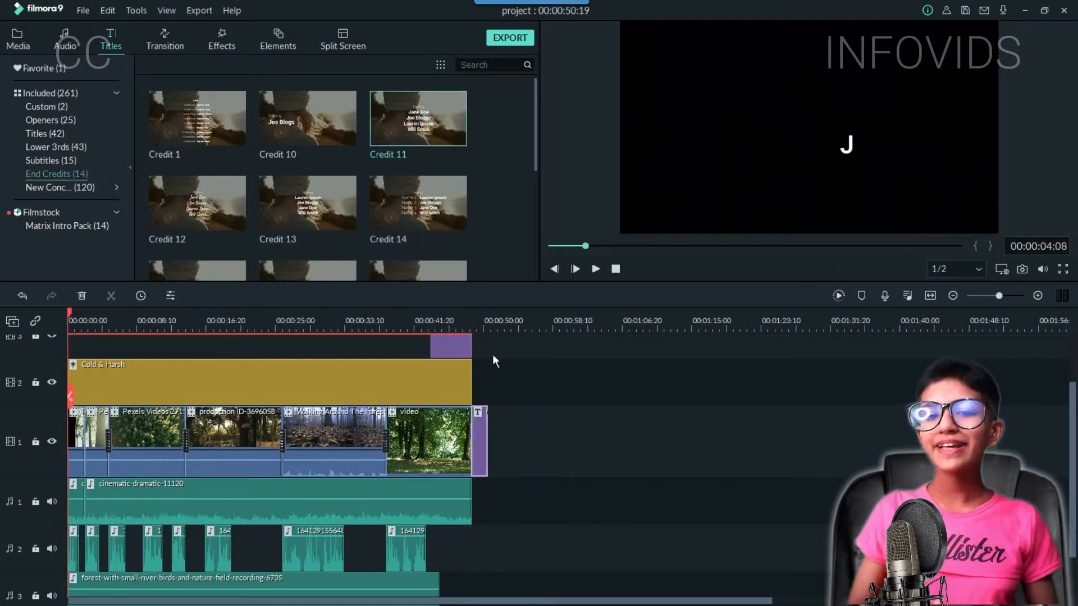
Play back the transition from the last forest clip into the end credit
{"action": "scroll", "coordinate": [715, 369], "scroll_direction": "up", "scroll_amount": 3}
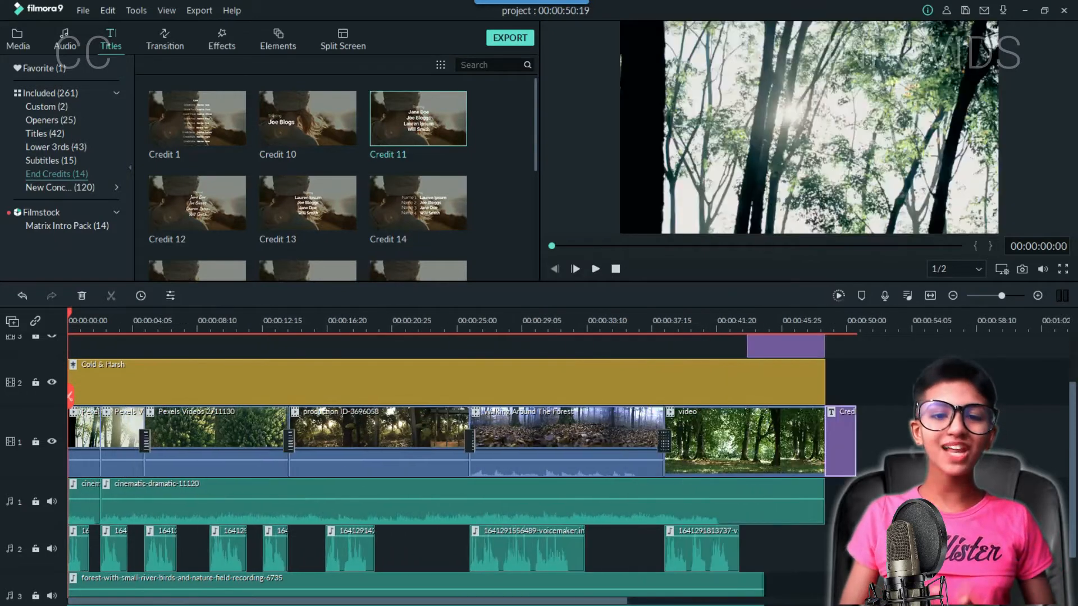
{"action": "scroll", "coordinate": [695, 387], "scroll_direction": "right", "scroll_amount": 18}
{"action": "scroll", "coordinate": [694, 387], "scroll_direction": "left", "scroll_amount": 6}
{"action": "scroll", "coordinate": [662, 359], "scroll_direction": "up", "scroll_amount": 2}
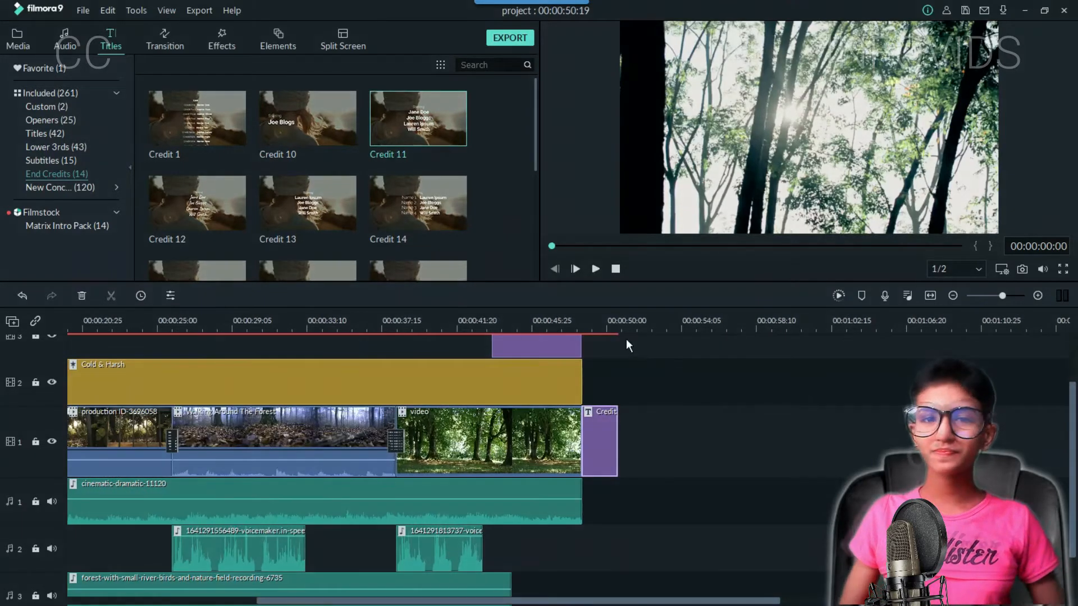
{"action": "scroll", "coordinate": [651, 337], "scroll_direction": "up", "scroll_amount": 2}
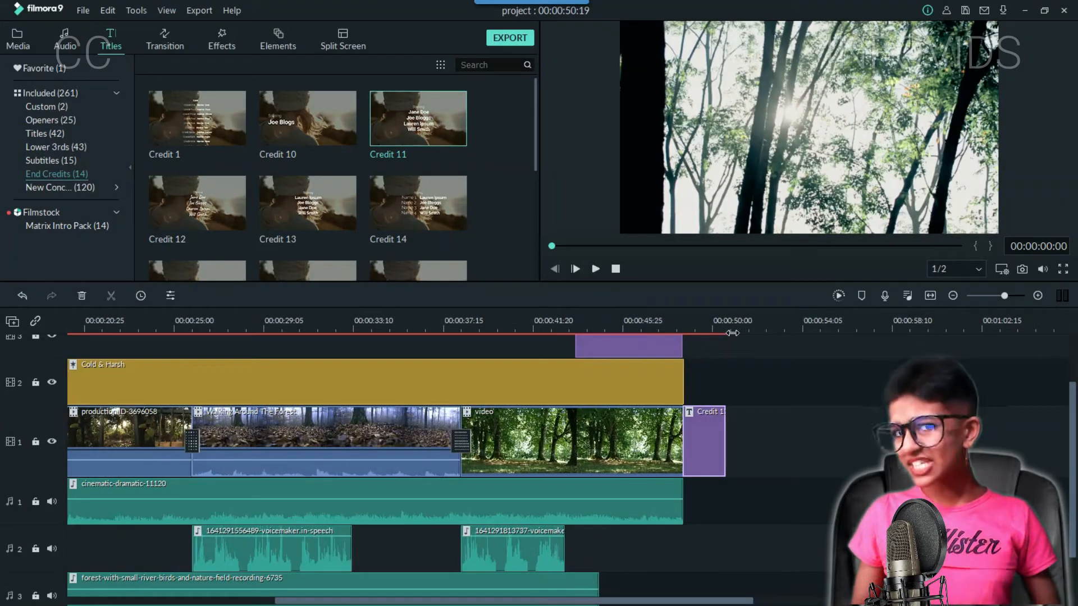
{"action": "left_click", "coordinate": [680, 323]}
{"action": "key", "text": "space"}
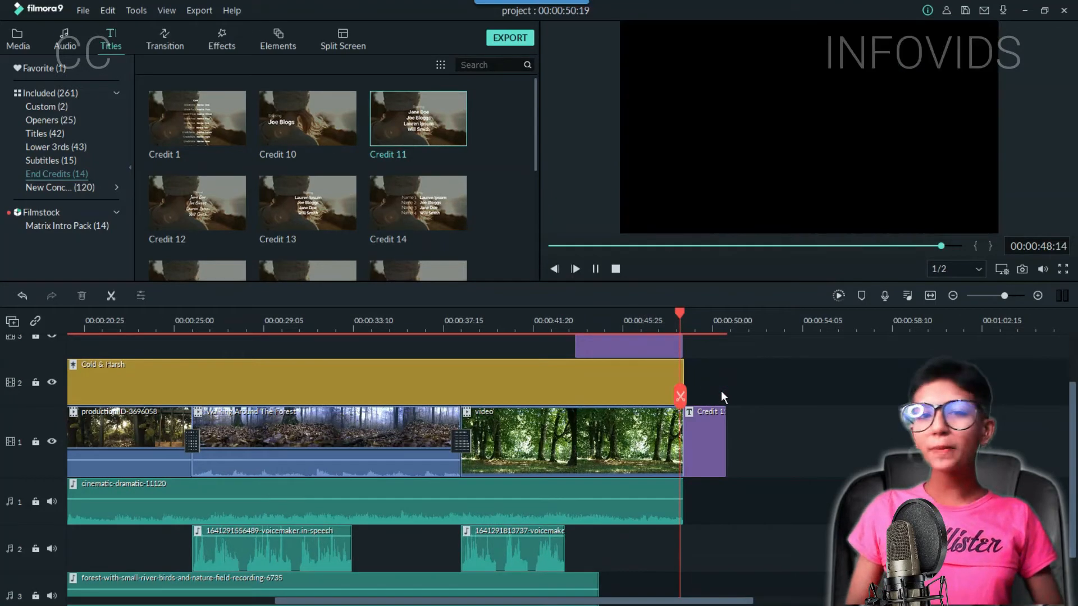
{"action": "left_click", "coordinate": [681, 318]}
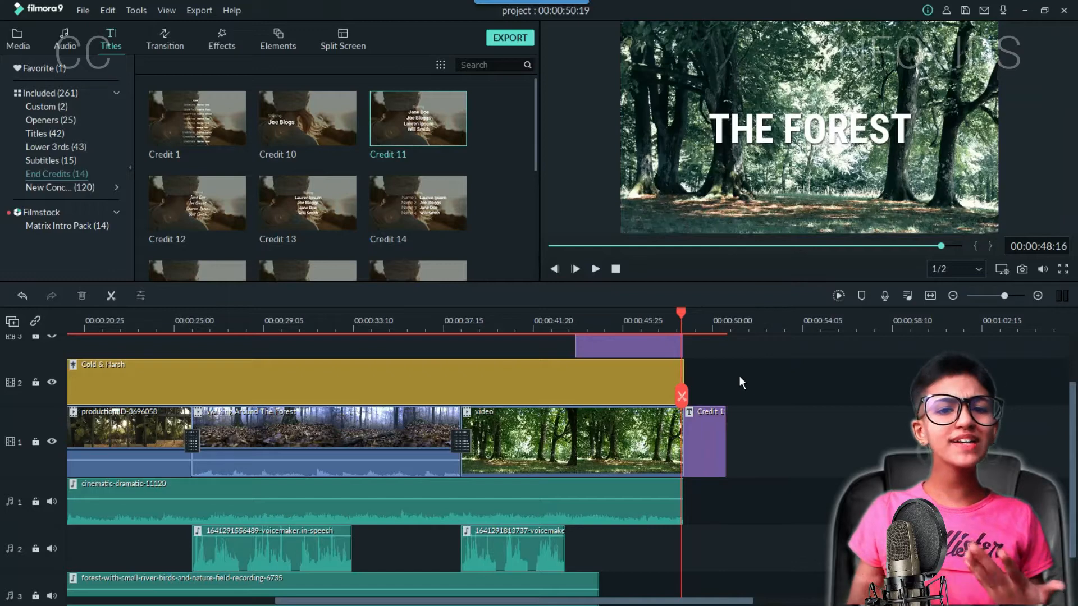
{"action": "key", "text": "space"}
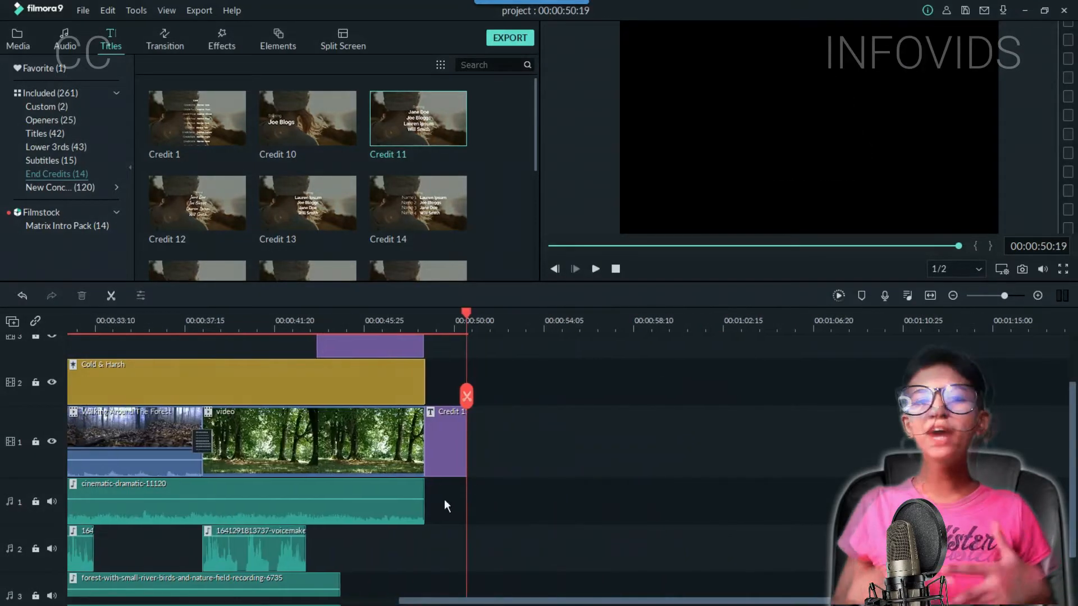
Extend the cinematic-dramatic-11120 music clip past the end credit to about 00:01:08:26
{"action": "left_click", "coordinate": [403, 510]}
{"action": "left_click_drag", "start_coordinate": [423, 510], "coordinate": [879, 507]}
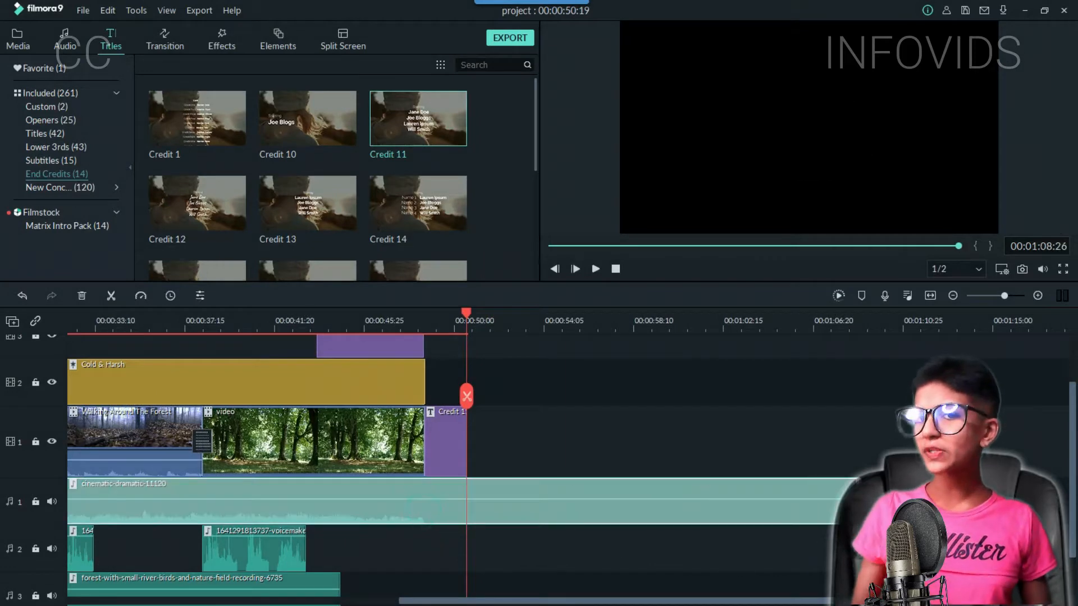
{"action": "left_click", "coordinate": [532, 455]}
Open the Credit 11 title in the advanced text editor and maximize the editor
{"action": "double_click", "coordinate": [441, 421]}
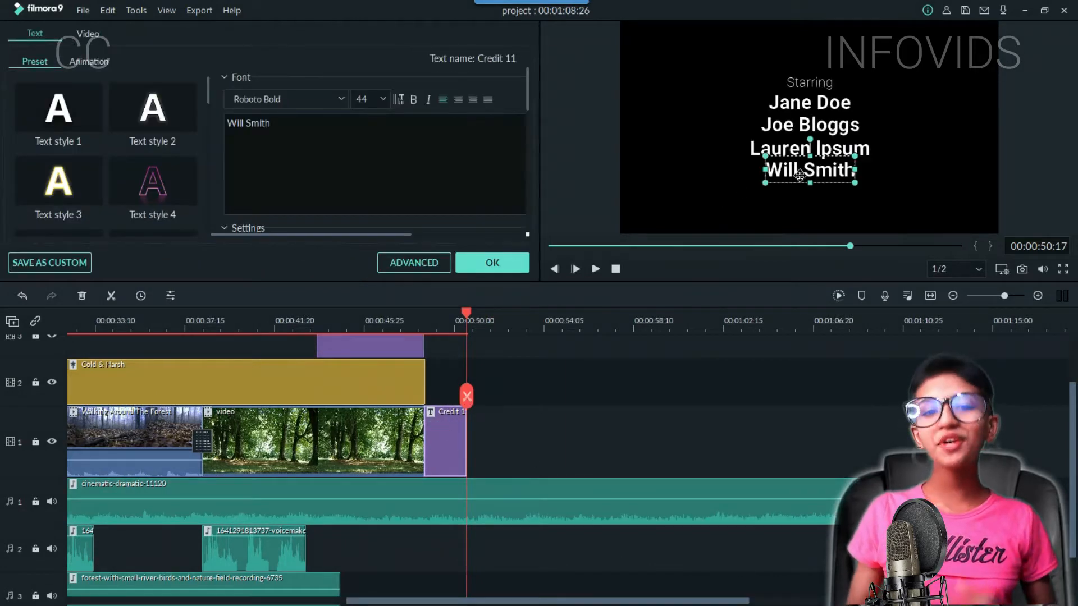
{"action": "left_click", "coordinate": [796, 82]}
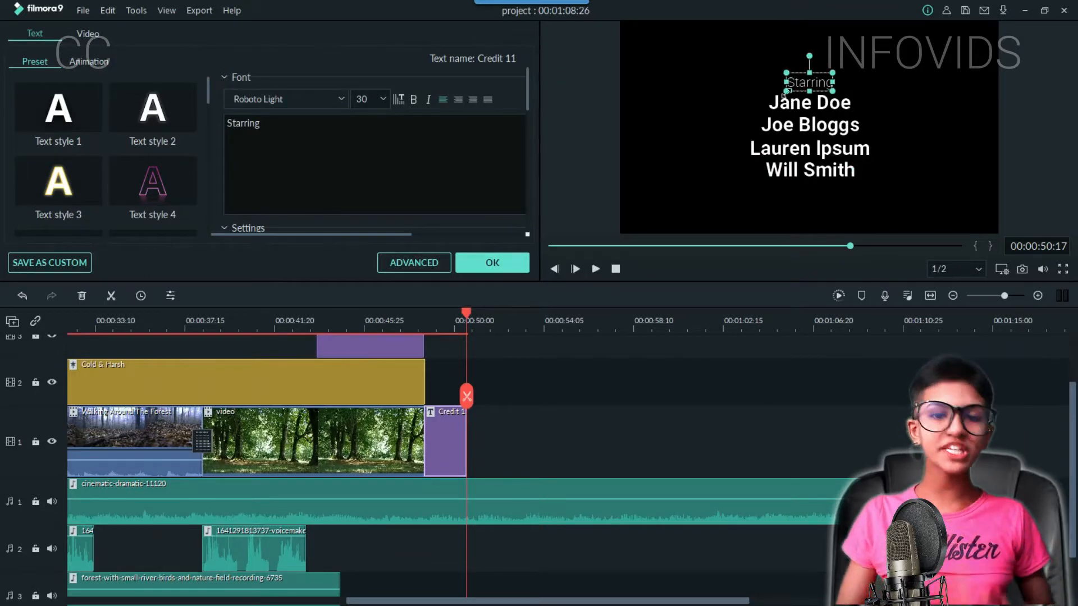
{"action": "left_click", "coordinate": [420, 264]}
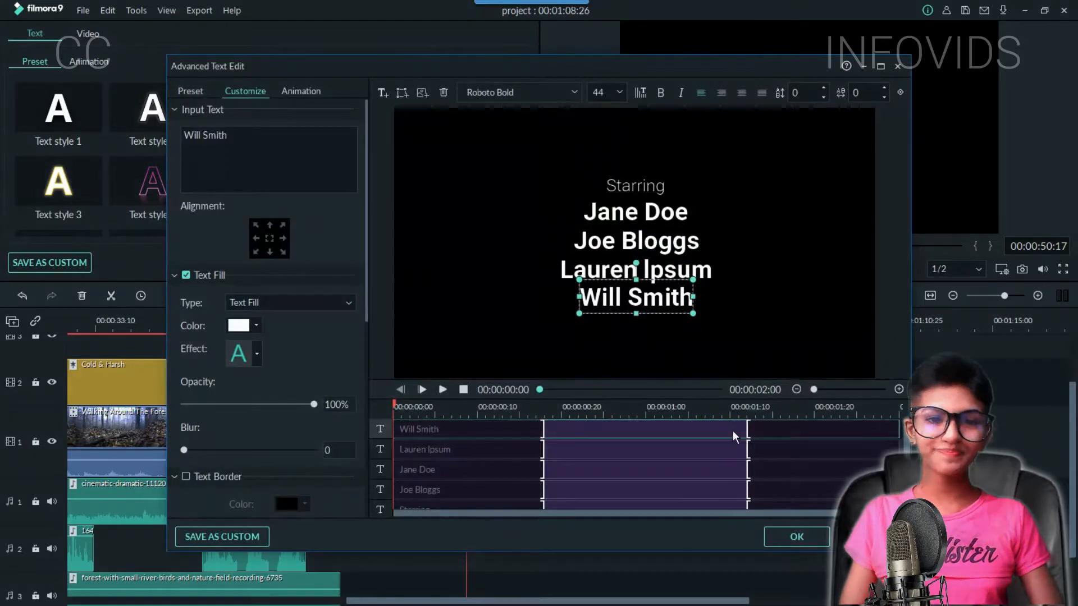
{"action": "scroll", "coordinate": [712, 471], "scroll_direction": "down", "scroll_amount": 1}
{"action": "scroll", "coordinate": [713, 471], "scroll_direction": "up", "scroll_amount": 1}
{"action": "scroll", "coordinate": [712, 471], "scroll_direction": "down", "scroll_amount": 1}
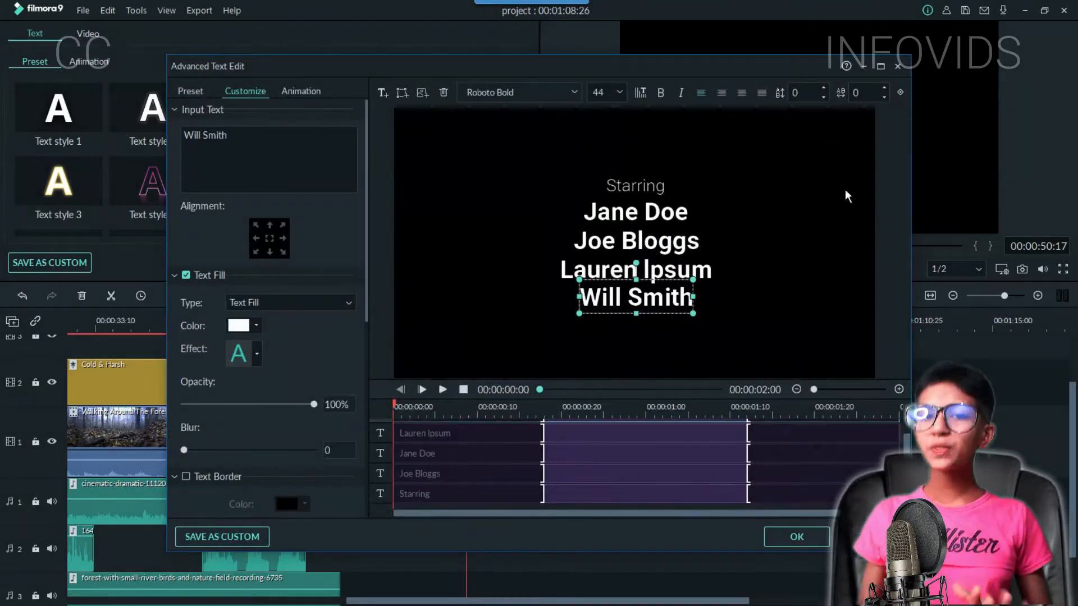
{"action": "left_click", "coordinate": [880, 66]}
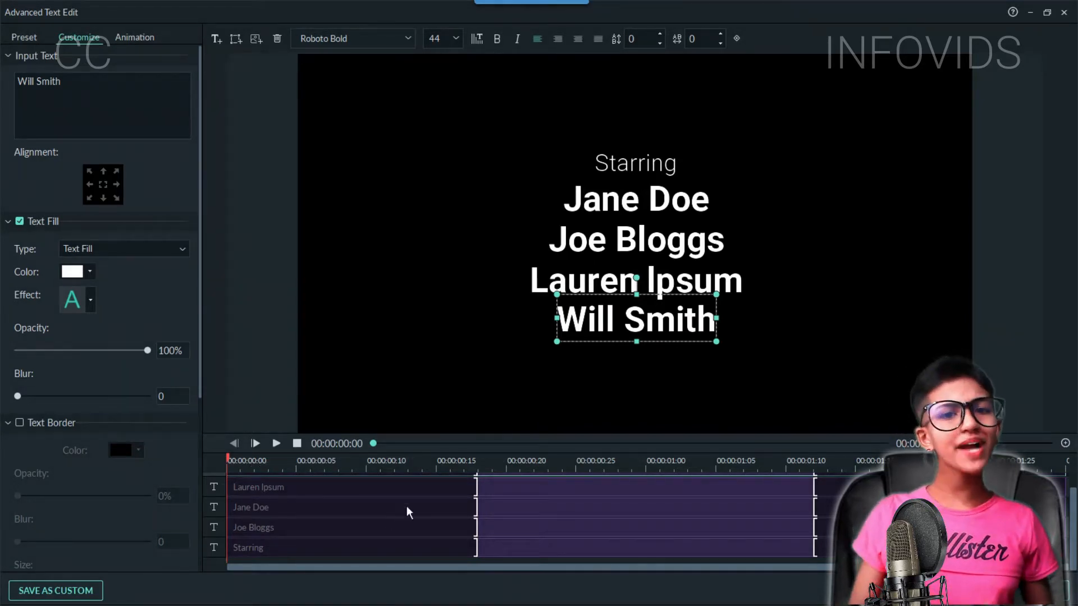
Shorten the intro animation of all five credit text lines to end at about 00:00:00:07 and apply the changes
{"action": "left_click", "coordinate": [476, 545]}
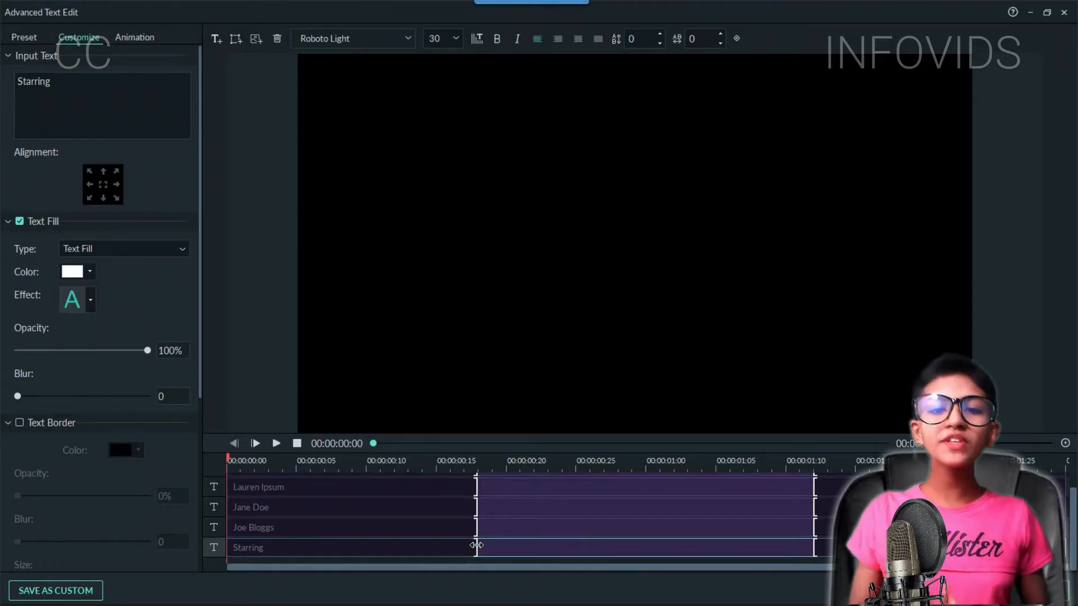
{"action": "left_click_drag", "start_coordinate": [476, 545], "coordinate": [318, 537]}
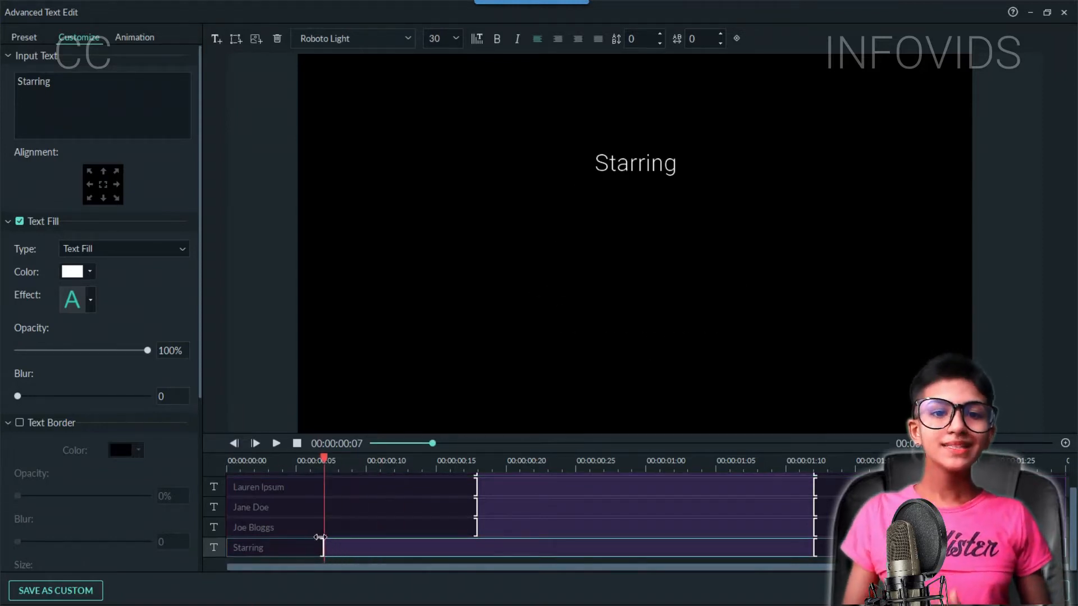
{"action": "left_click_drag", "start_coordinate": [477, 529], "coordinate": [320, 537]}
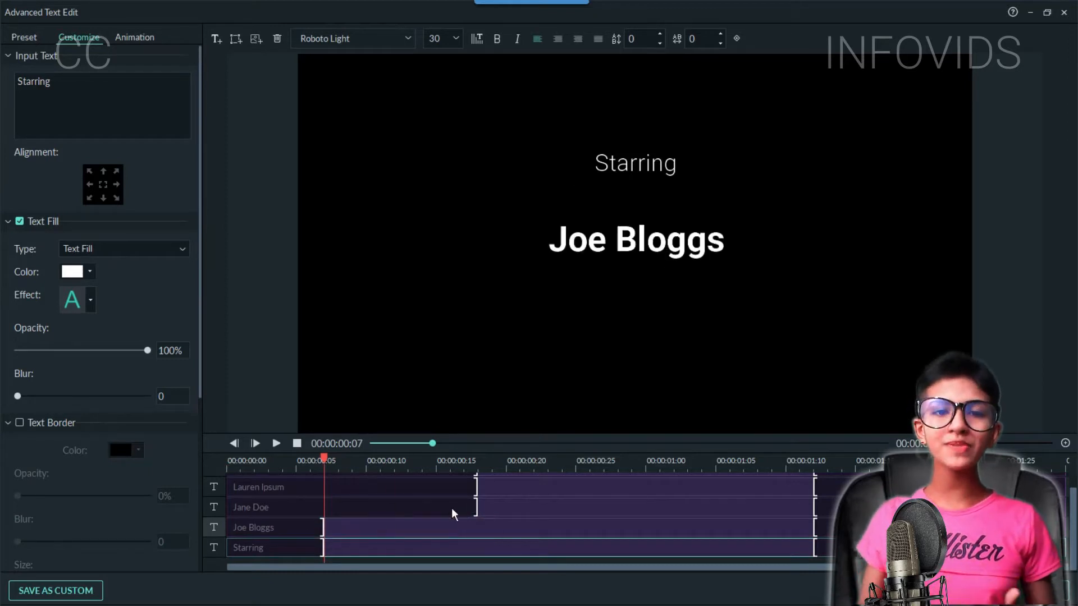
{"action": "left_click_drag", "start_coordinate": [478, 508], "coordinate": [323, 508]}
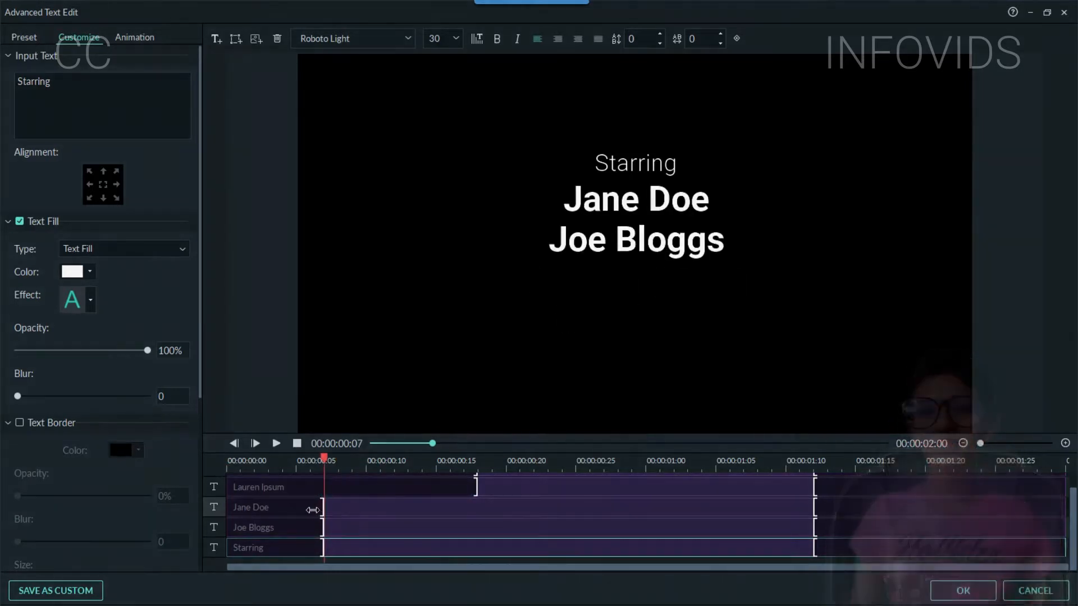
{"action": "scroll", "coordinate": [365, 508], "scroll_direction": "up", "scroll_amount": 1}
{"action": "left_click_drag", "start_coordinate": [475, 500], "coordinate": [318, 504]}
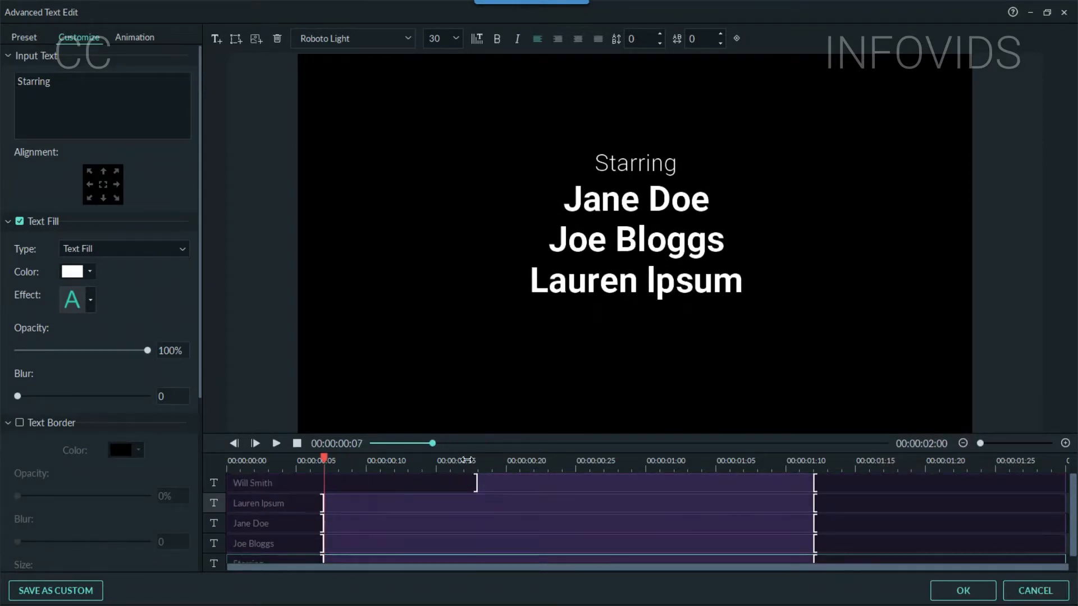
{"action": "left_click_drag", "start_coordinate": [476, 481], "coordinate": [324, 482]}
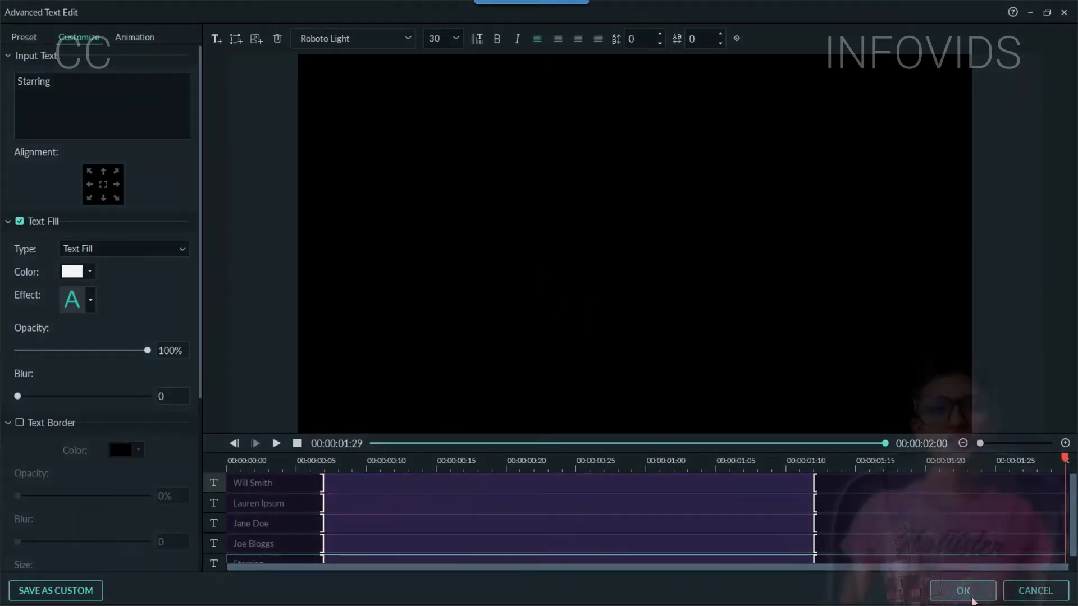
{"action": "left_click", "coordinate": [971, 598]}
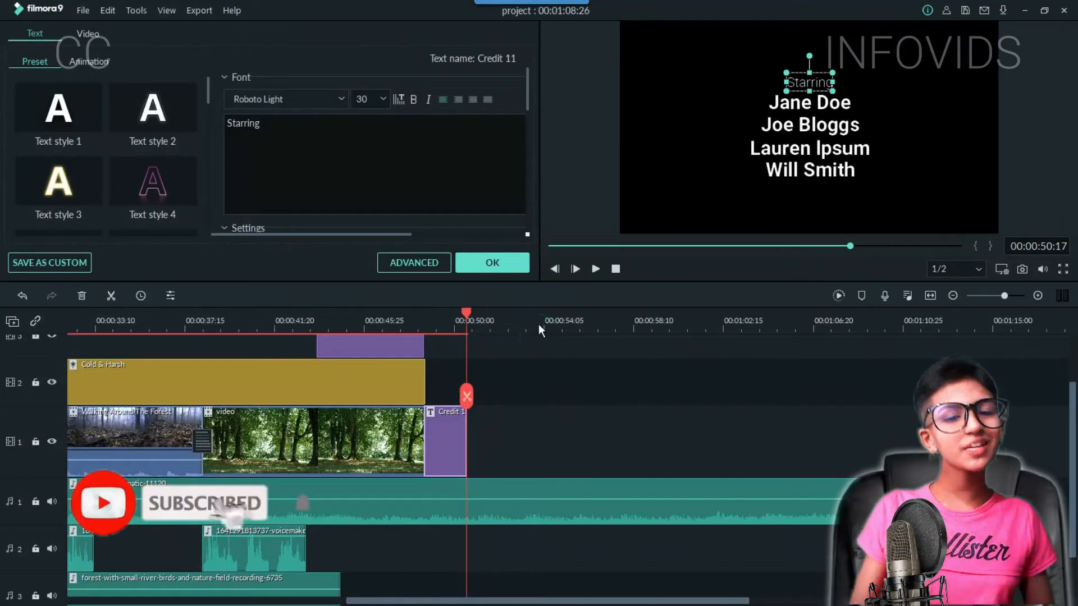
Duplicate the edited Credit 11 clip twice, placing both copies back to back directly after it on video track 1
{"action": "left_click_drag", "start_coordinate": [537, 324], "coordinate": [632, 320]}
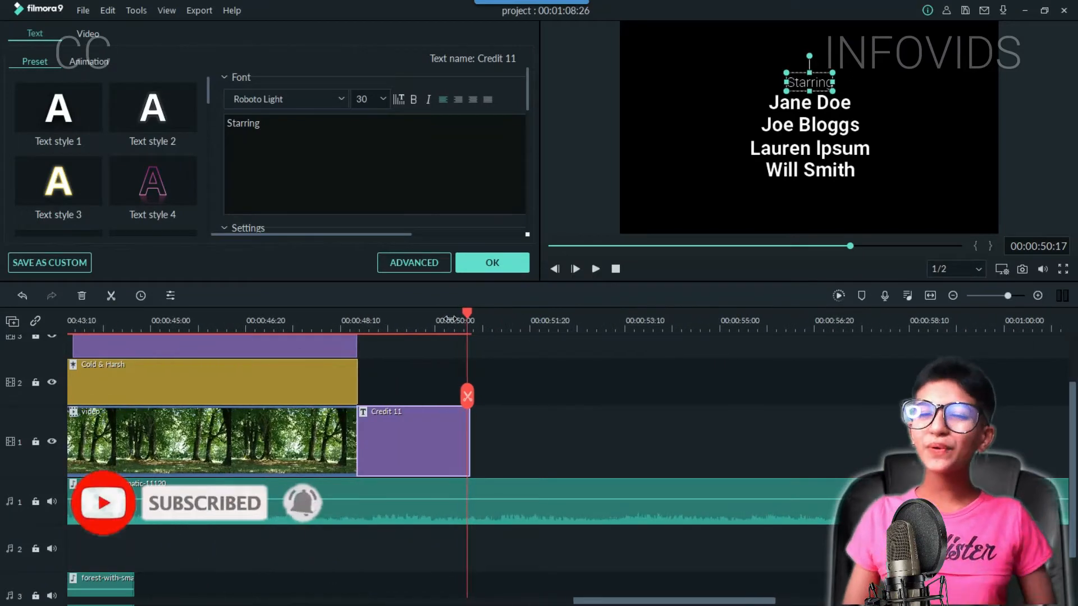
{"action": "left_click", "coordinate": [467, 318]}
{"action": "left_click_drag", "start_coordinate": [469, 320], "coordinate": [471, 321]}
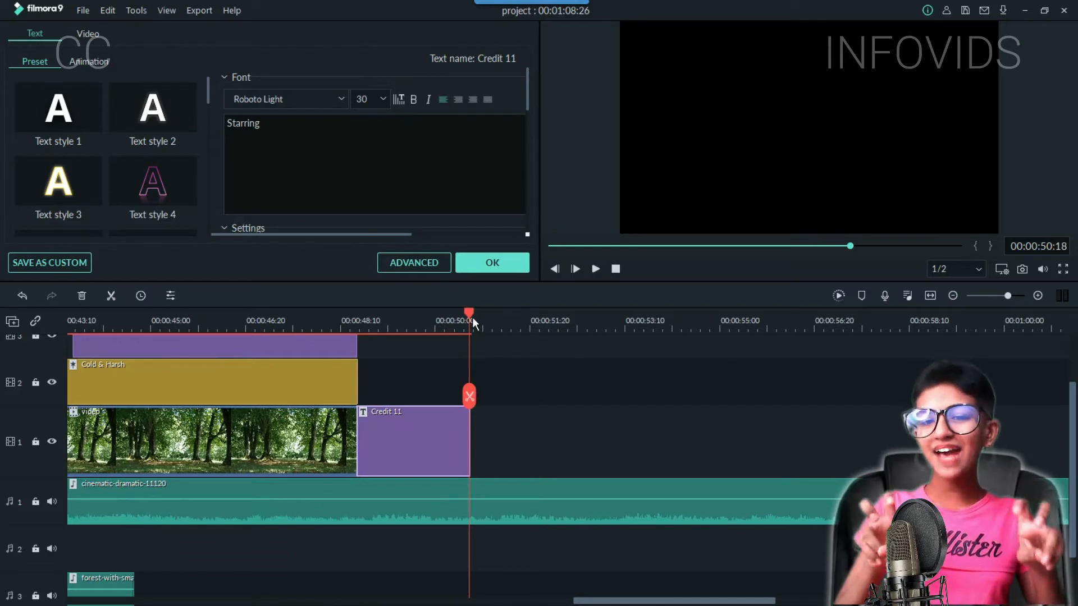
{"action": "left_click", "coordinate": [472, 318]}
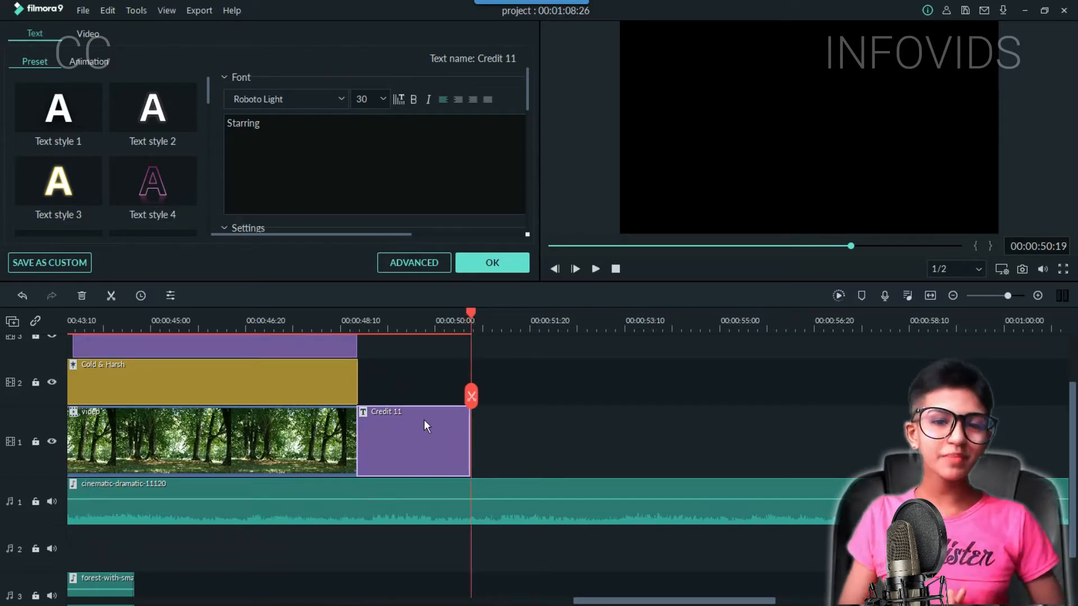
{"action": "left_click", "coordinate": [59, 461]}
{"action": "key", "text": "ctrl+v"}
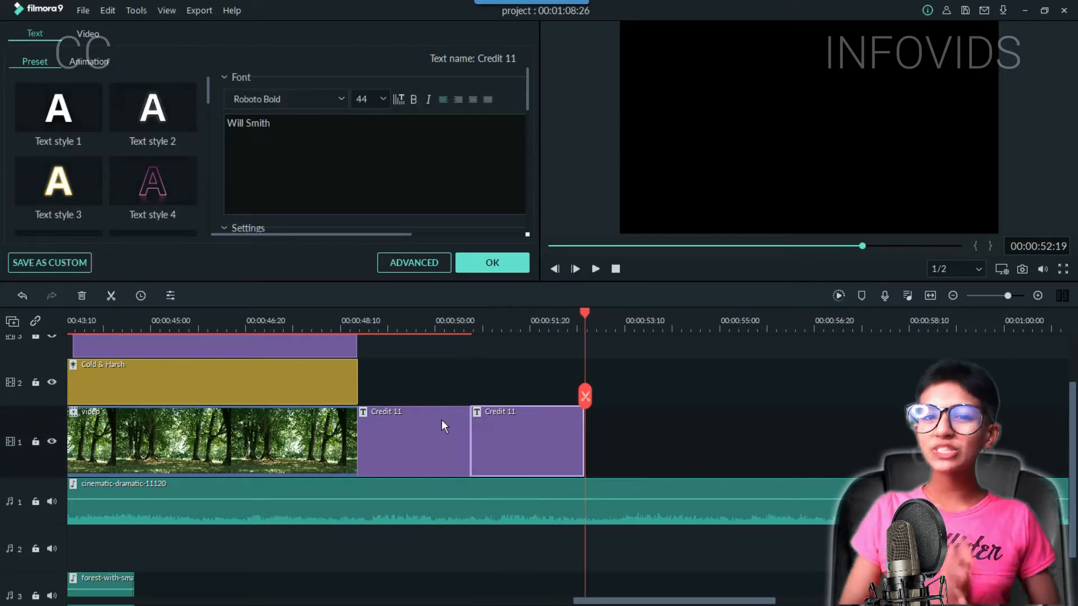
{"action": "key", "text": "ctrl+v"}
Play back the three credit clips starting from the end of the last forest clip
{"action": "left_click", "coordinate": [609, 386]}
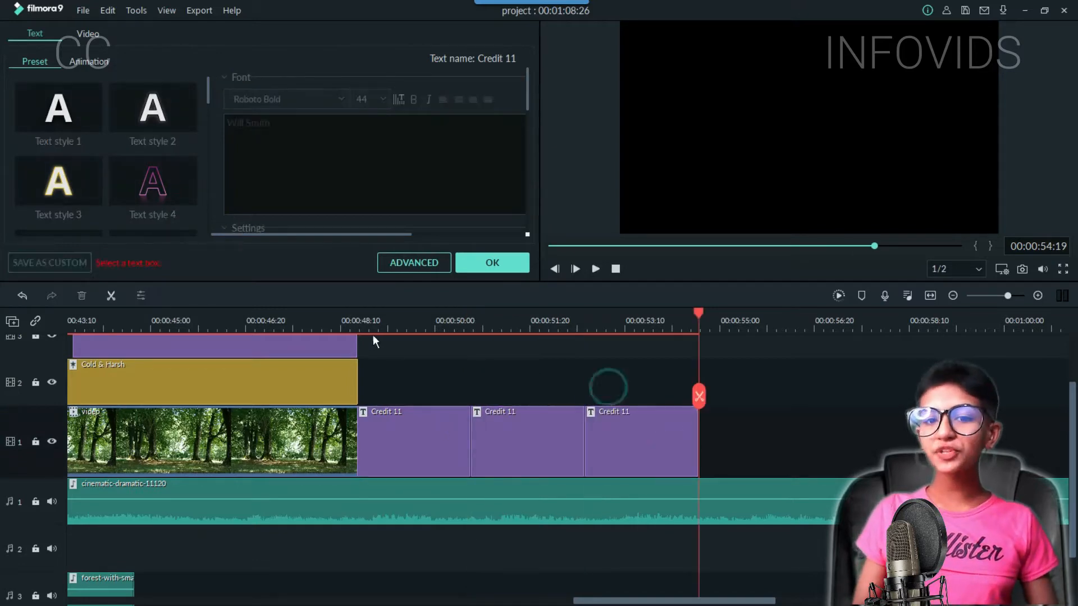
{"action": "left_click", "coordinate": [355, 325]}
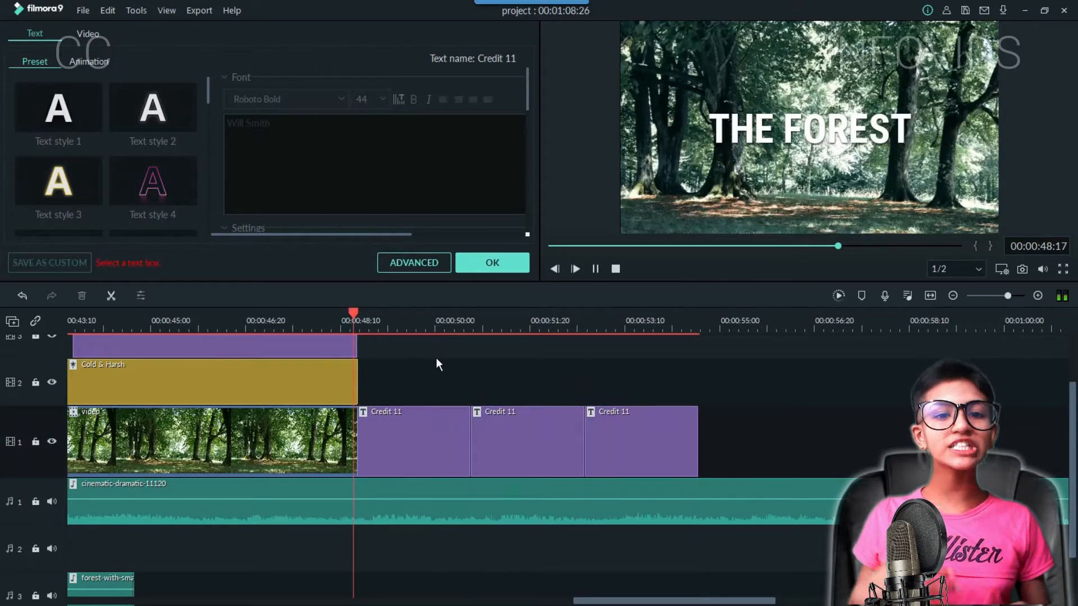
{"action": "key", "text": "space"}
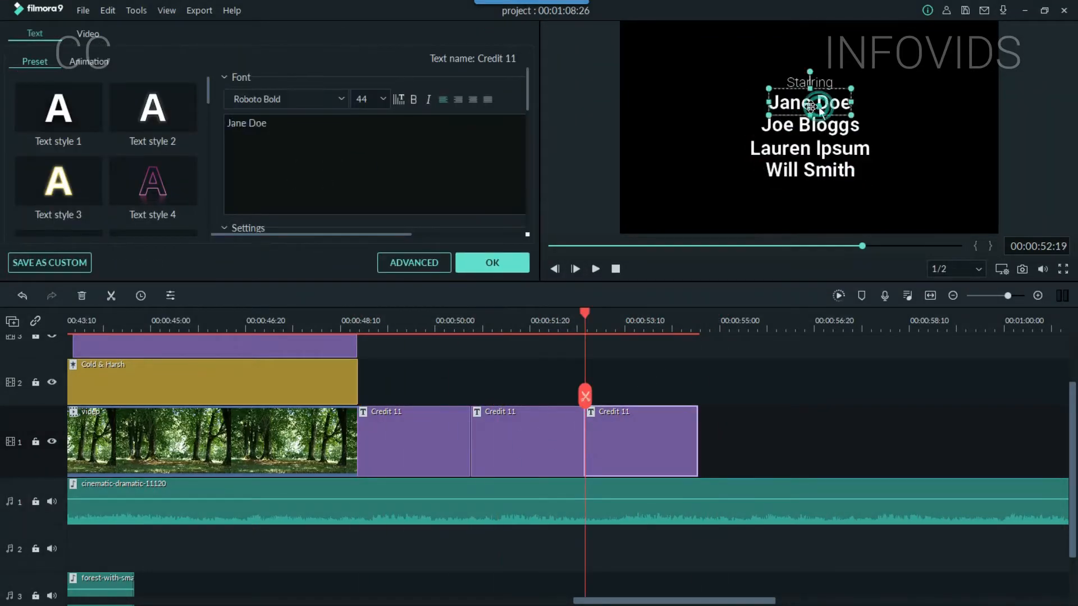
Replace the second and third placeholder names under "Starring" in the third credit clip with the cast members' names
{"action": "left_click", "coordinate": [844, 122]}
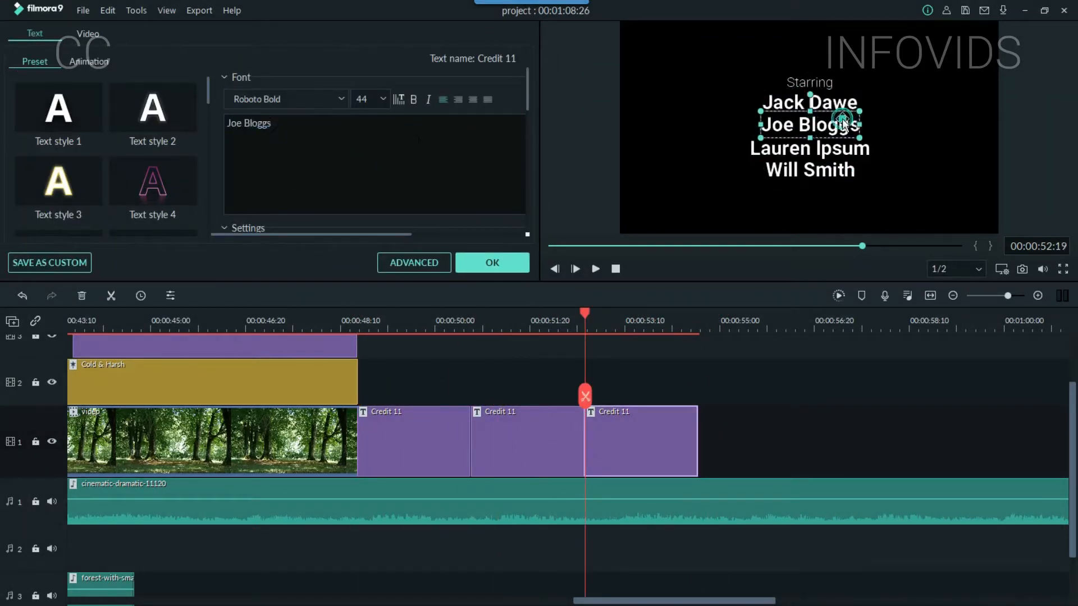
{"action": "double_click", "coordinate": [843, 122]}
{"action": "type", "text": "Jerrefy Anleso"}
{"action": "double_click", "coordinate": [842, 148]}
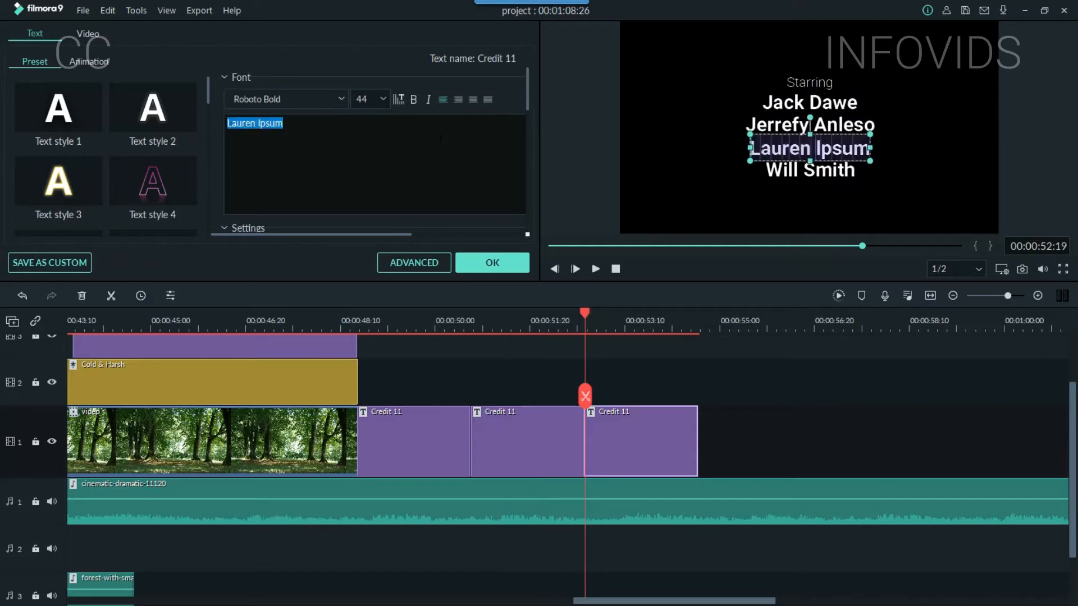
{"action": "type", "text": "Fred"}
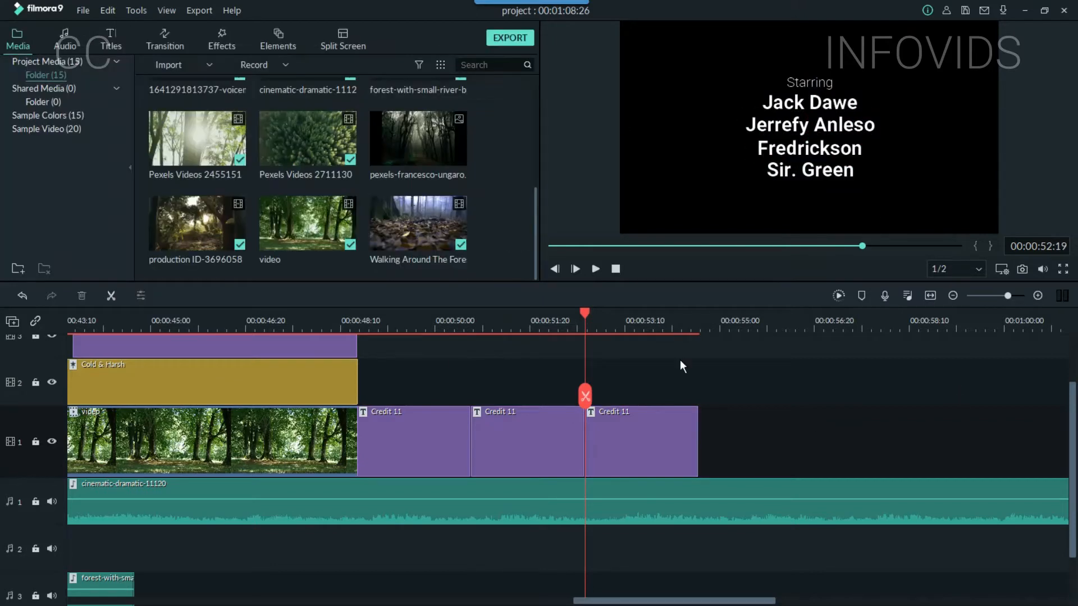
Add the Credit 1 end-credits title to video track 1 directly after the third Credit 11 clip
{"action": "left_click", "coordinate": [693, 317]}
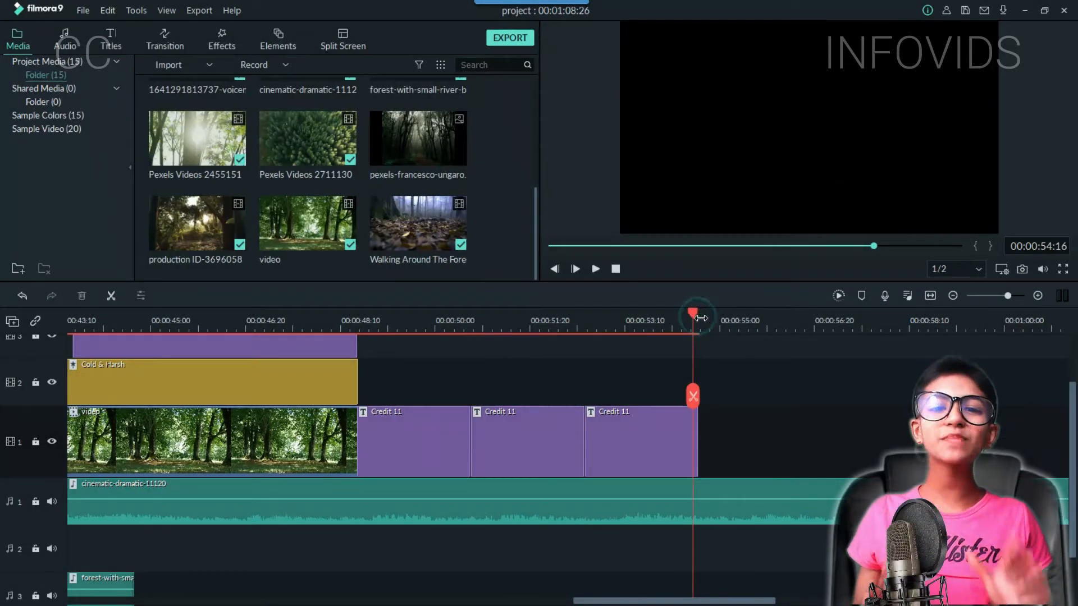
{"action": "left_click", "coordinate": [699, 318]}
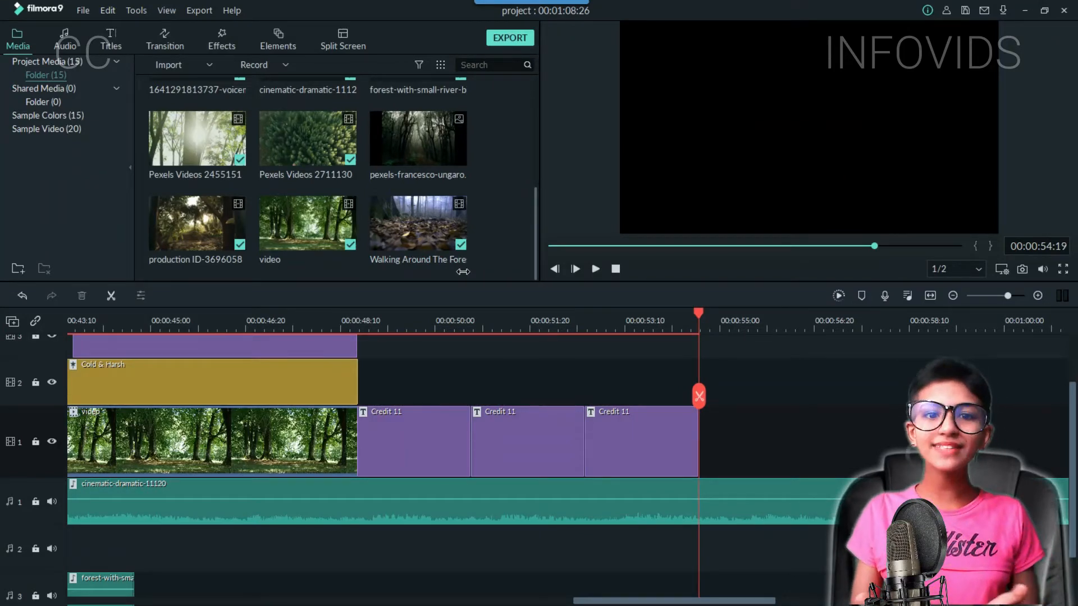
{"action": "left_click", "coordinate": [114, 41]}
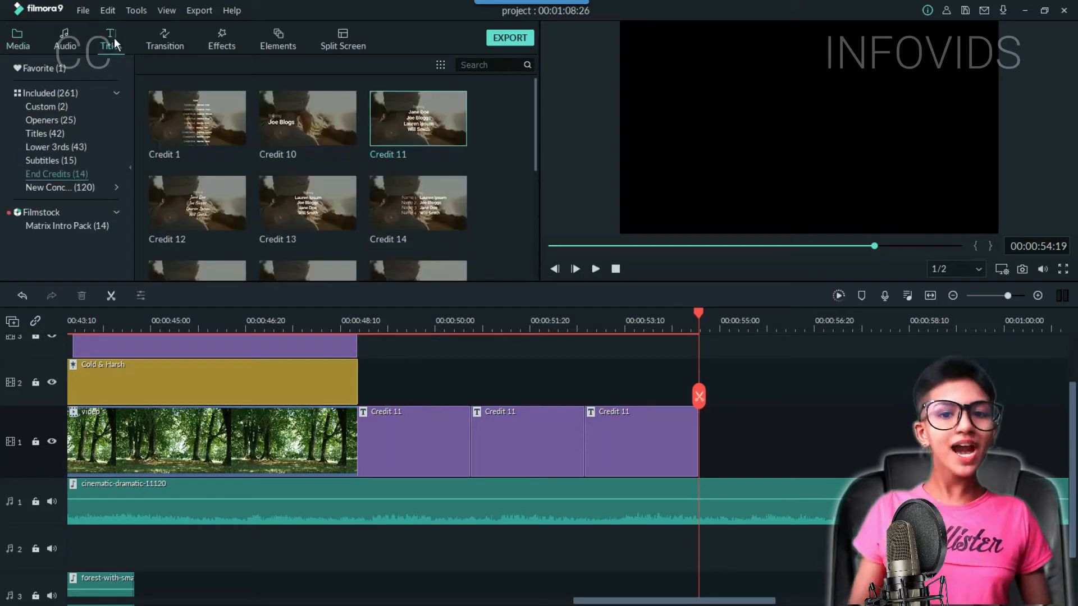
{"action": "left_click_drag", "start_coordinate": [183, 130], "coordinate": [703, 436]}
{"action": "scroll", "coordinate": [749, 389], "scroll_direction": "right", "scroll_amount": 5}
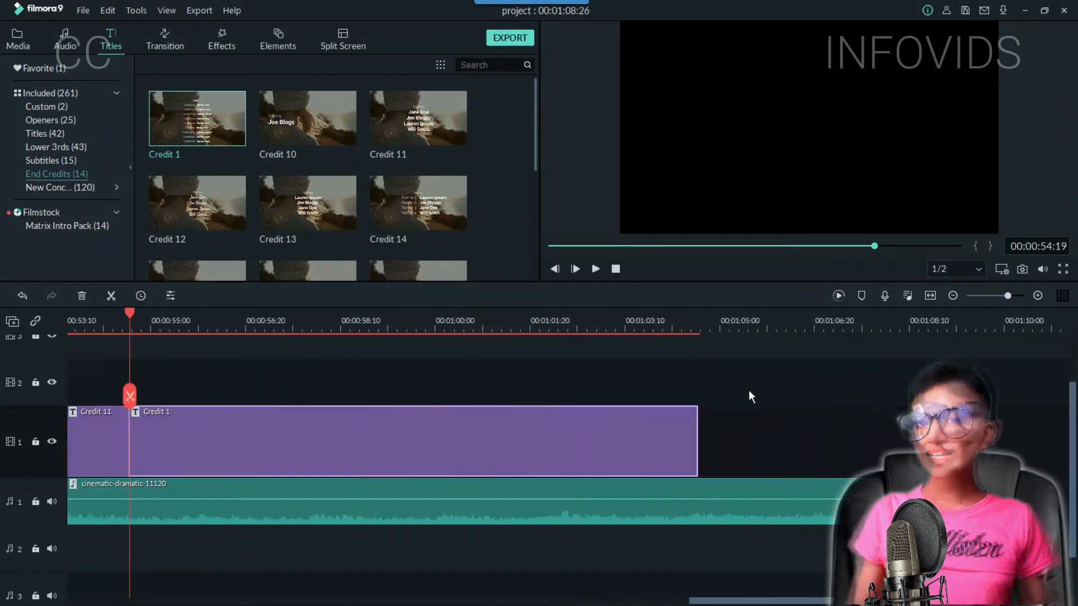
{"action": "scroll", "coordinate": [749, 392], "scroll_direction": "left", "scroll_amount": 5}
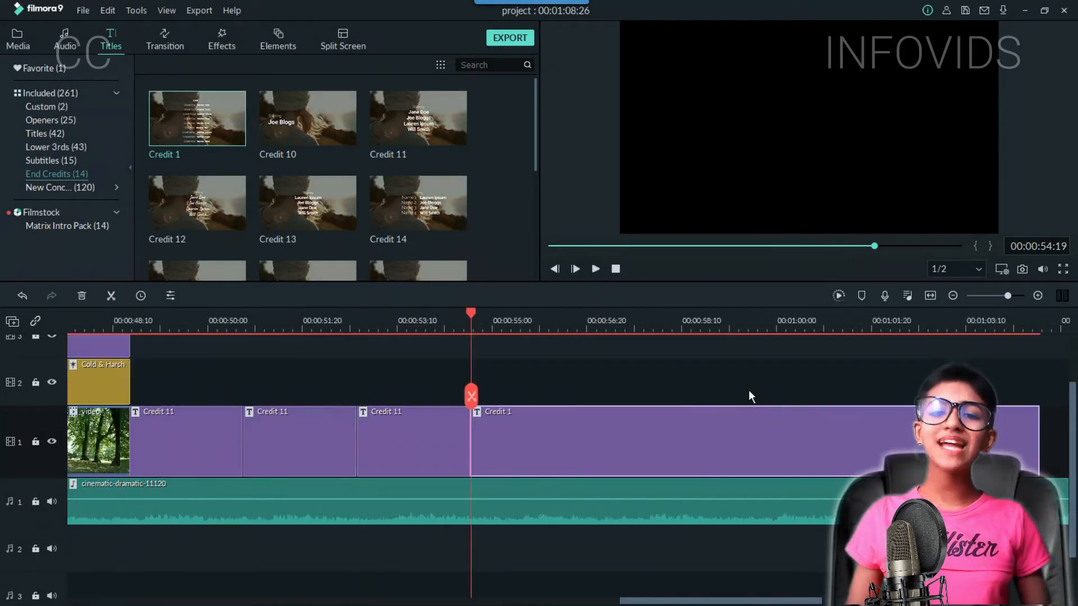
{"action": "scroll", "coordinate": [748, 391], "scroll_direction": "right", "scroll_amount": 4}
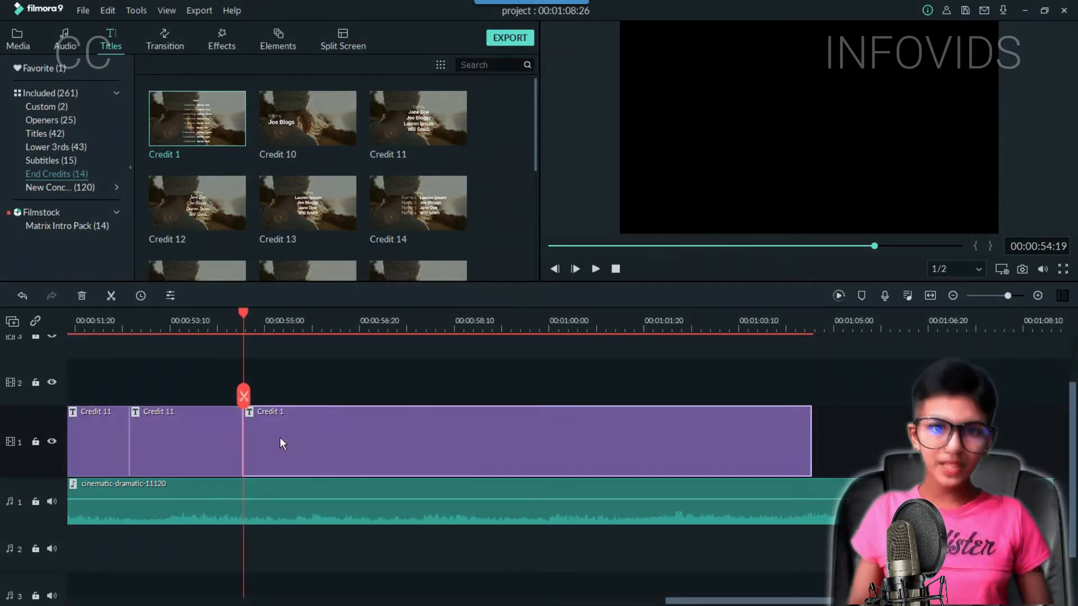
Play back the scrolling cast list of the Credit 1 clip and open its text for editing
{"action": "left_click", "coordinate": [673, 380]}
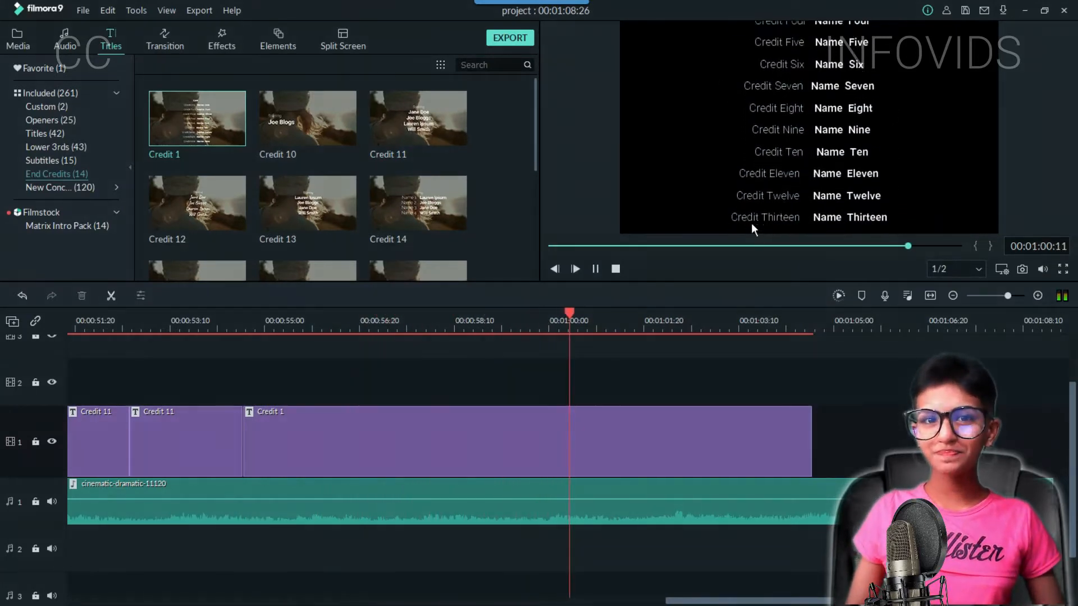
{"action": "key", "text": "space"}
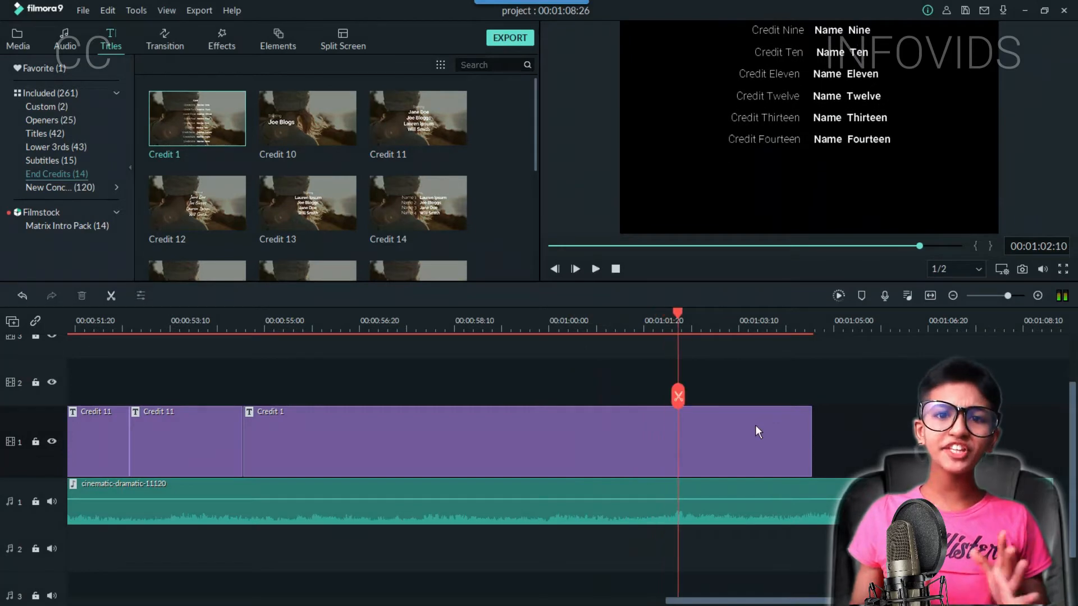
{"action": "double_click", "coordinate": [756, 425]}
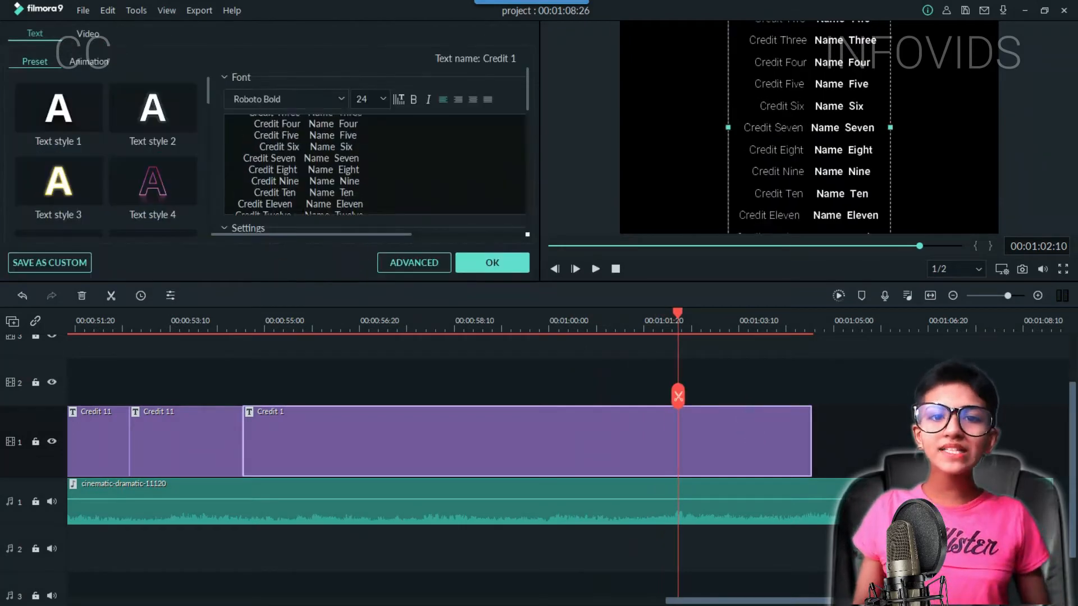
{"action": "left_click", "coordinate": [377, 143]}
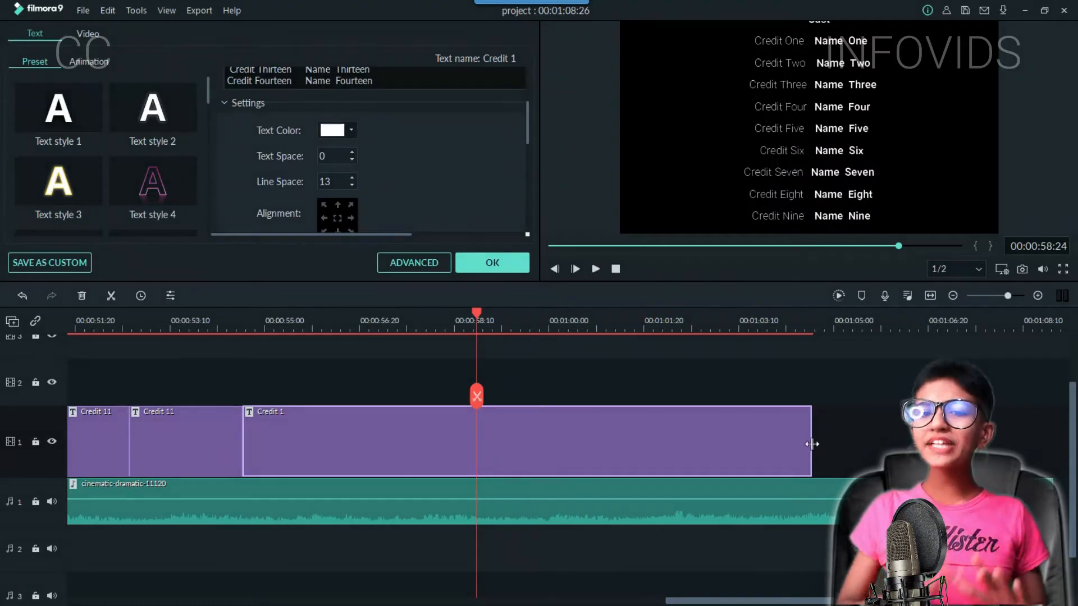
Extend the end of the Credit 1 clip to about 00:01:08 and play the slower scroll from its start
{"action": "left_click_drag", "start_coordinate": [812, 444], "coordinate": [1009, 449]}
{"action": "left_click", "coordinate": [241, 314]}
{"action": "key", "text": "space"}
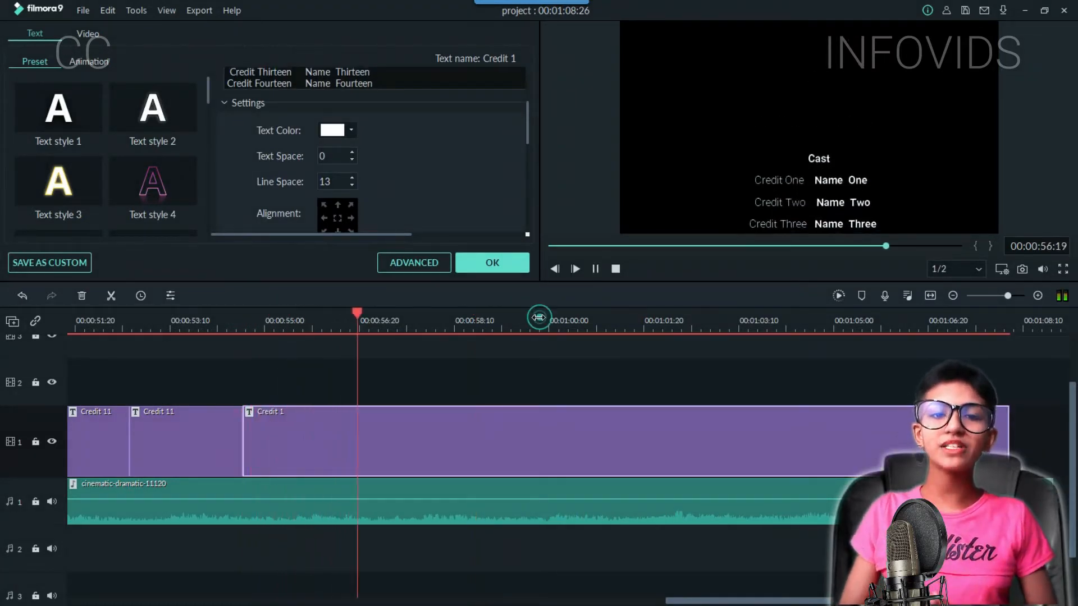
{"action": "left_click_drag", "start_coordinate": [539, 316], "coordinate": [381, 358]}
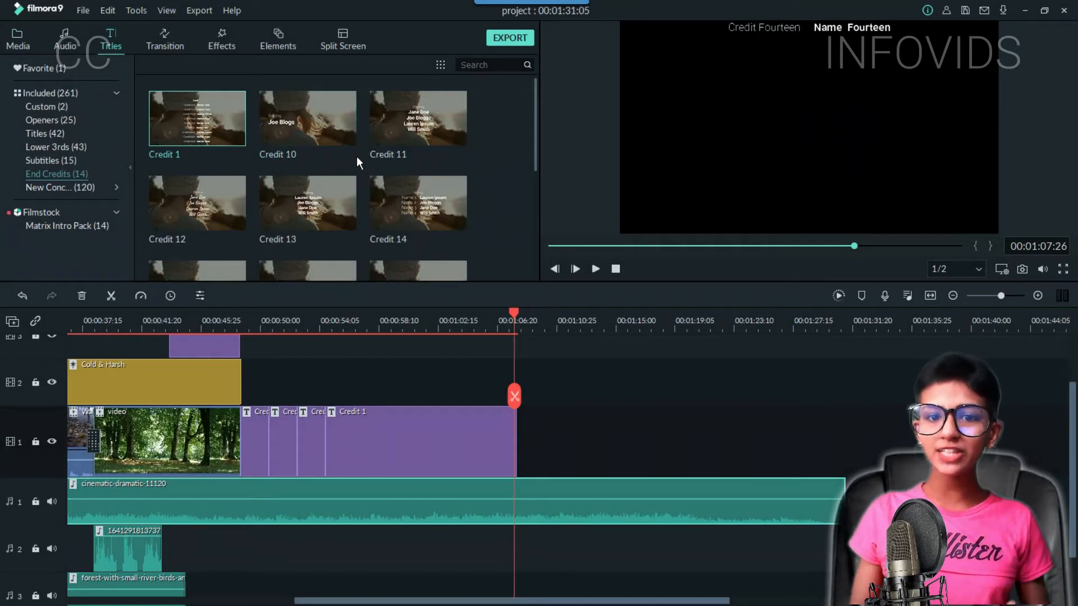
Add the end-credits titles Credit 8, Credit 9 and Credit 7 back to back after the Credit 1 clip on video track 1
{"action": "scroll", "coordinate": [356, 156], "scroll_direction": "down", "scroll_amount": 4}
{"action": "scroll", "coordinate": [357, 161], "scroll_direction": "down", "scroll_amount": 1}
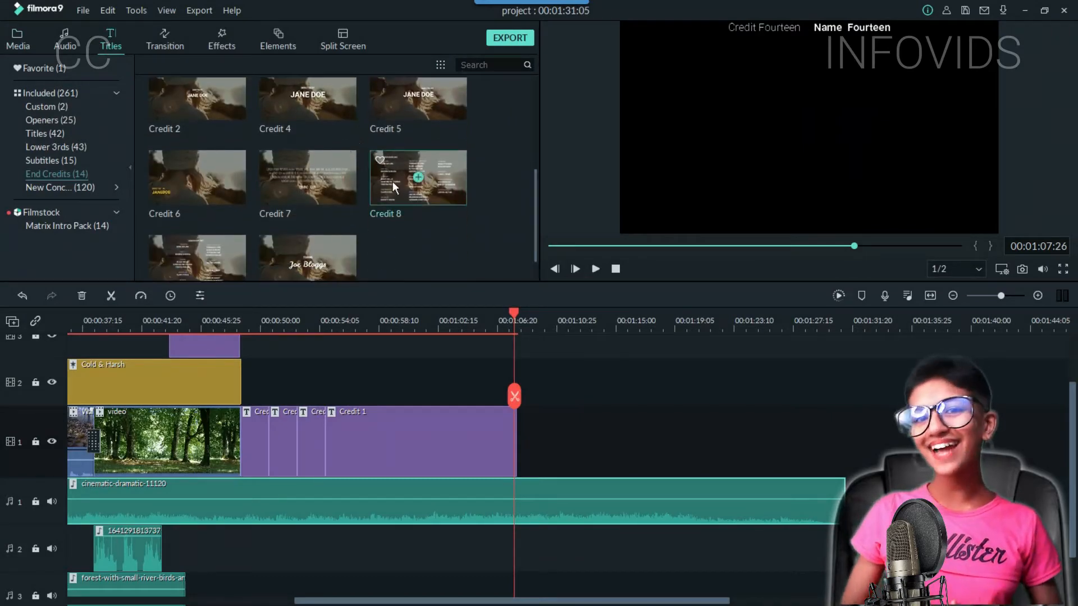
{"action": "left_click_drag", "start_coordinate": [416, 179], "coordinate": [524, 443]}
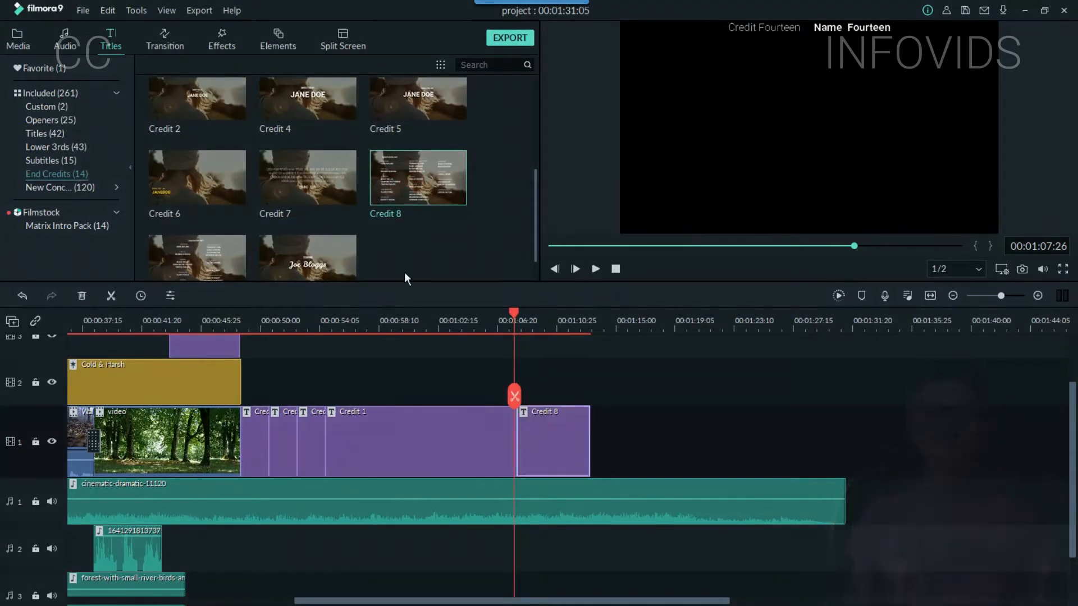
{"action": "scroll", "coordinate": [399, 258], "scroll_direction": "down", "scroll_amount": 1}
{"action": "left_click_drag", "start_coordinate": [162, 228], "coordinate": [592, 444]}
{"action": "left_click_drag", "start_coordinate": [298, 170], "coordinate": [662, 430]}
{"action": "left_click_drag", "start_coordinate": [558, 329], "coordinate": [643, 329]}
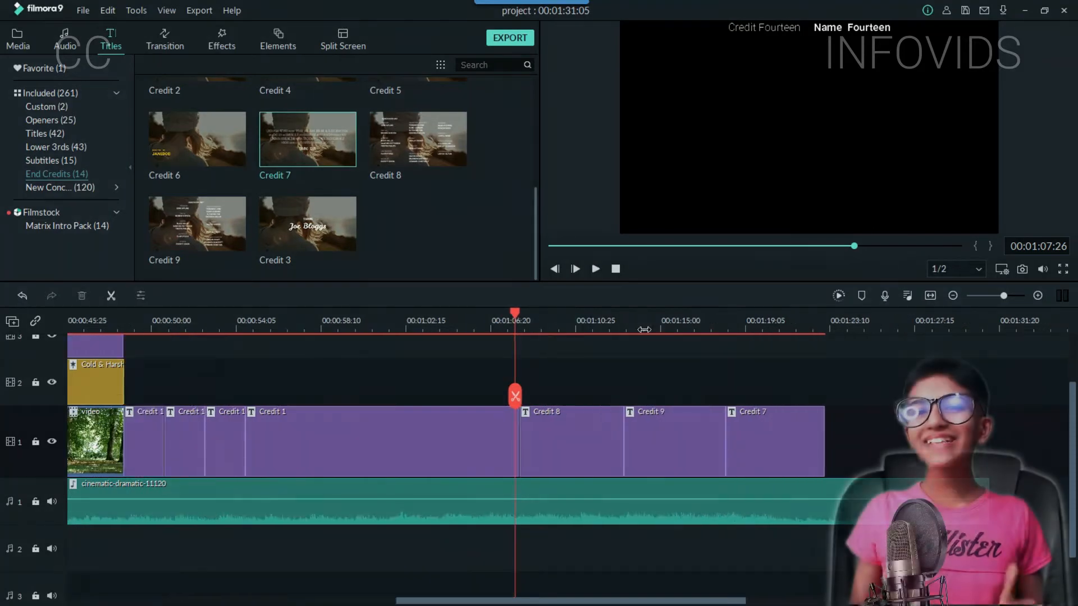
Play the Credit 8 clip and enlarge the preview to examine its crew list from the start of the clip
{"action": "key", "text": "space"}
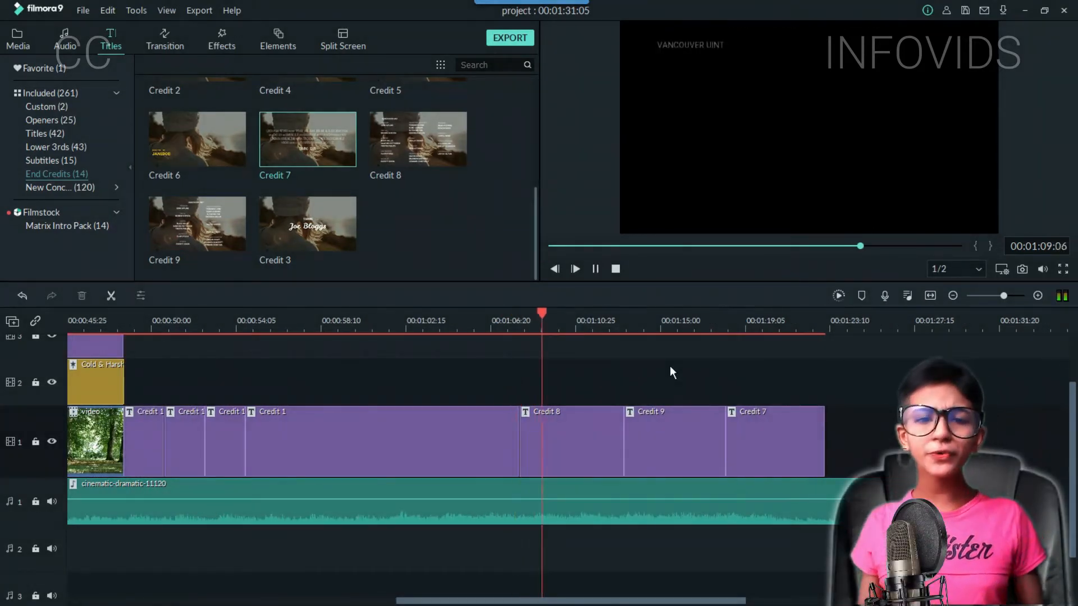
{"action": "key", "text": "space"}
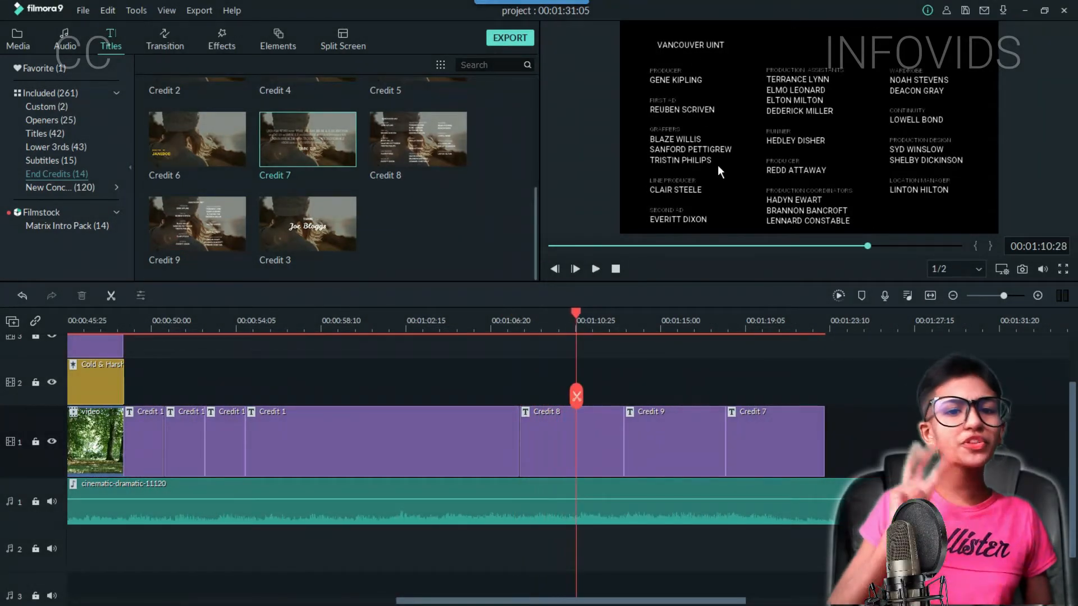
{"action": "left_click_drag", "start_coordinate": [676, 316], "coordinate": [682, 399]}
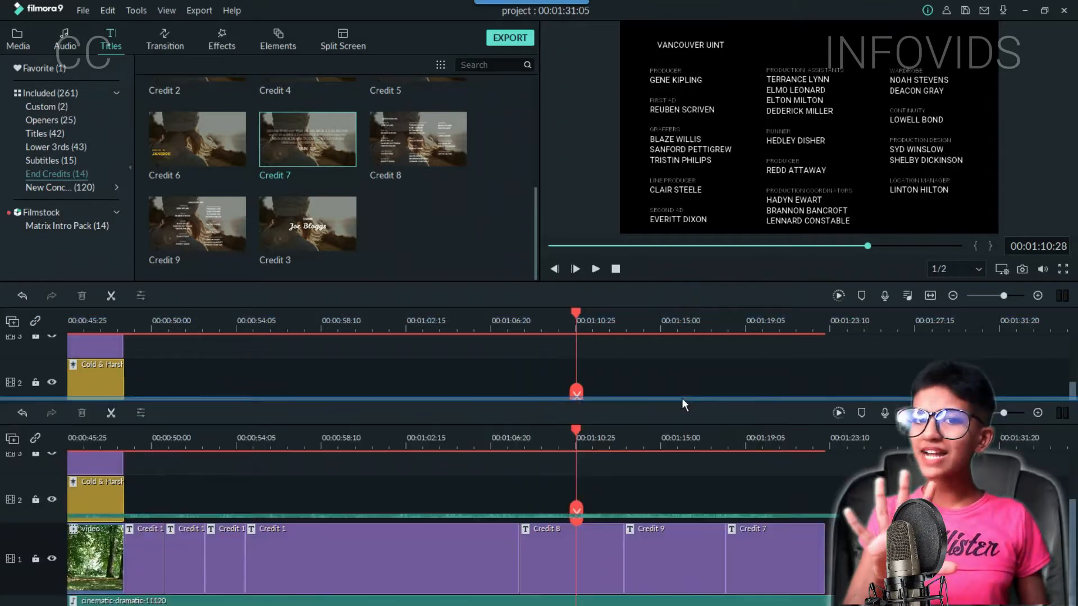
{"action": "left_click_drag", "start_coordinate": [538, 303], "coordinate": [500, 303]}
{"action": "left_click", "coordinate": [520, 432]}
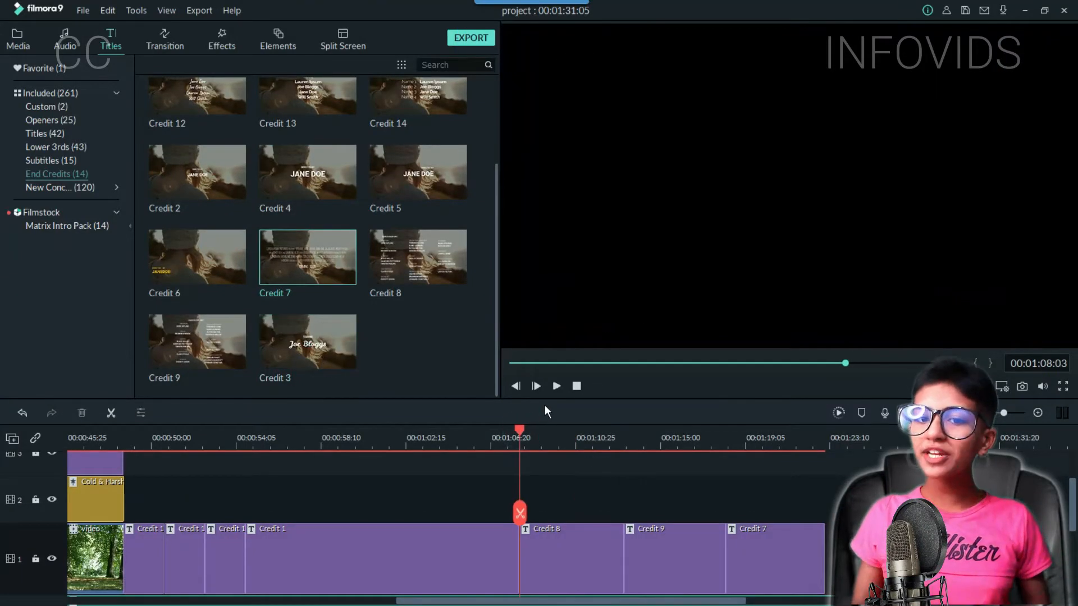
{"action": "left_click_drag", "start_coordinate": [543, 399], "coordinate": [543, 388]}
{"action": "scroll", "coordinate": [632, 483], "scroll_direction": "down", "scroll_amount": 2}
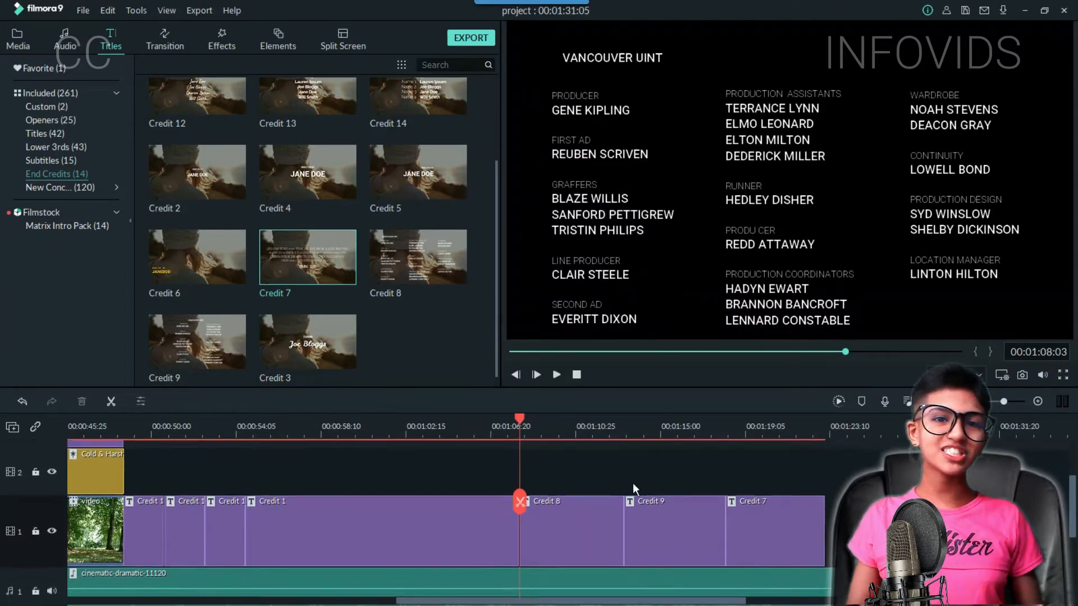
Play through the Credit 9 and Credit 7 clips, checking the text layout of Credit 9 on the way
{"action": "left_click", "coordinate": [638, 471]}
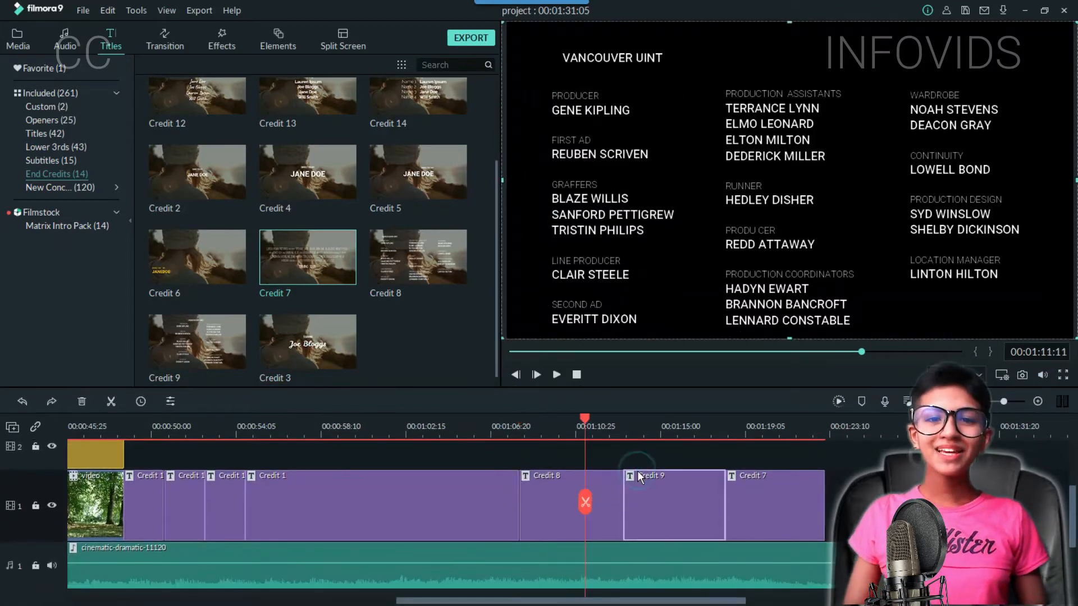
{"action": "key", "text": "space"}
{"action": "left_click", "coordinate": [651, 458]}
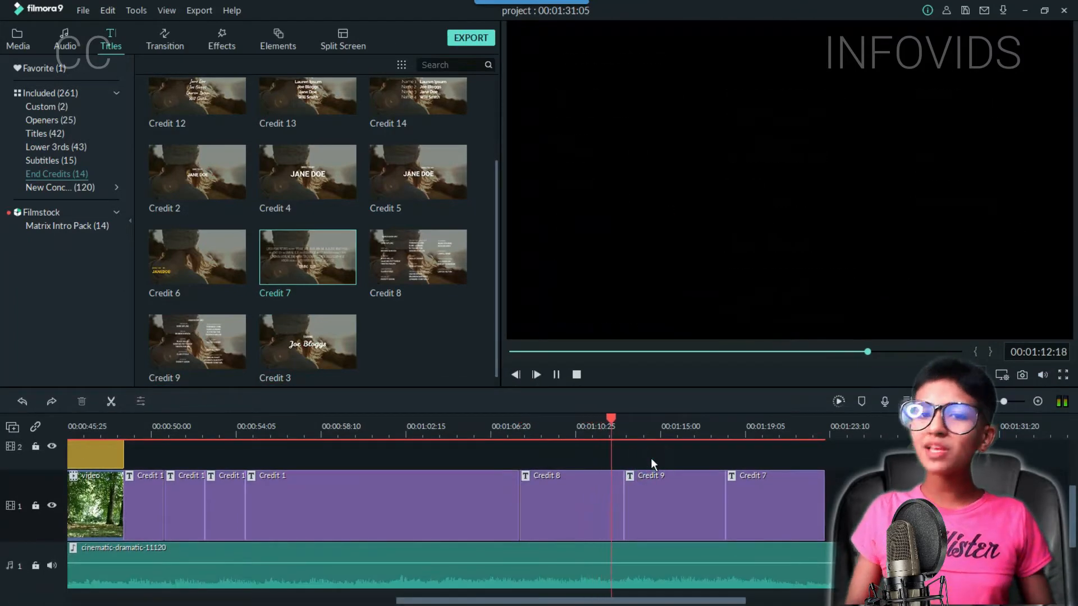
{"action": "double_click", "coordinate": [683, 515]}
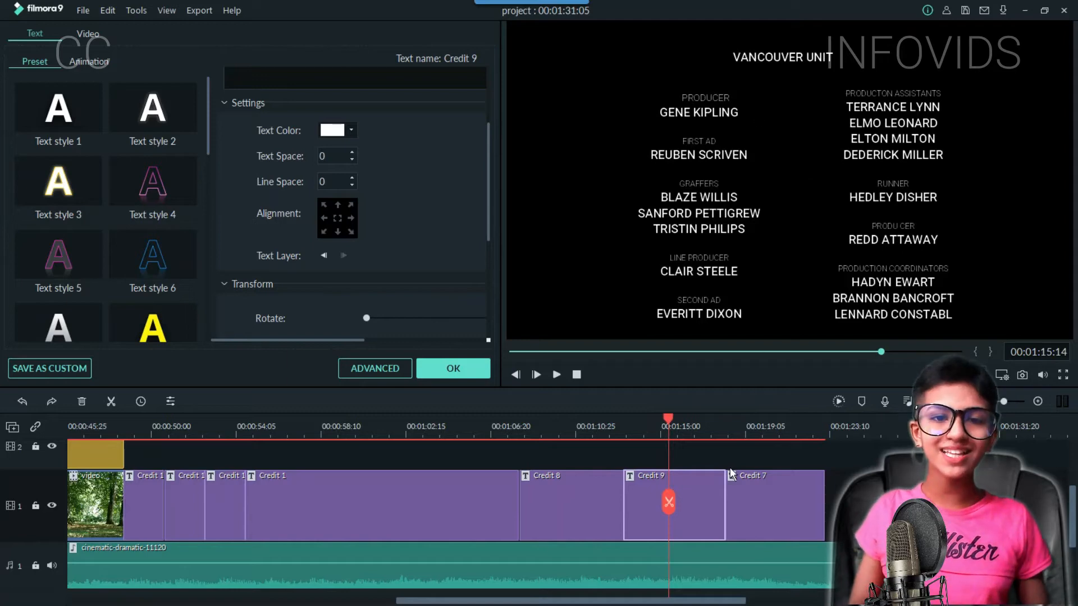
{"action": "left_click", "coordinate": [736, 452]}
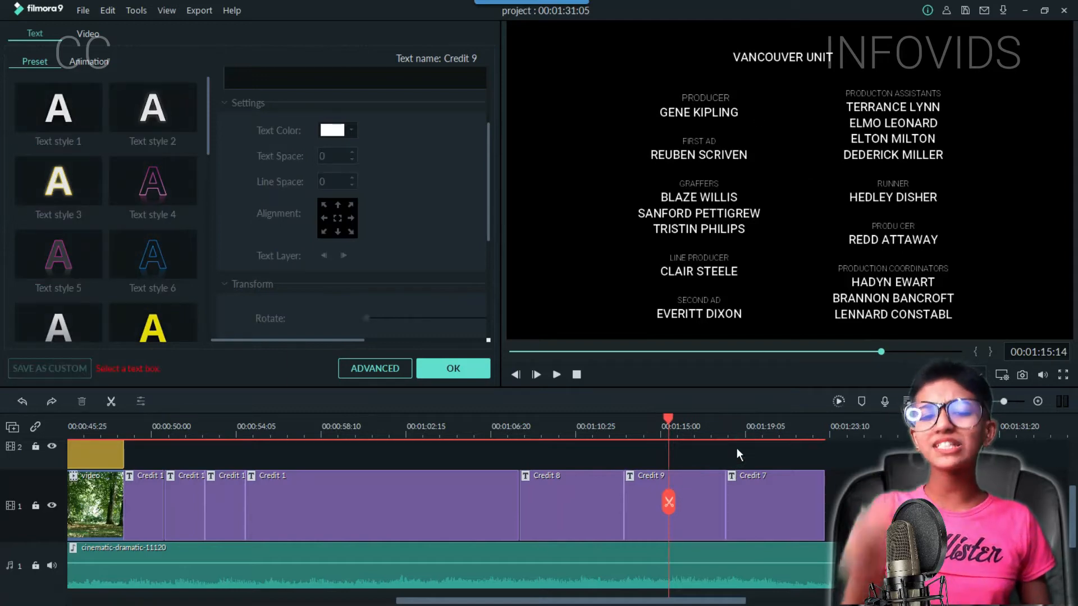
{"action": "key", "text": "space"}
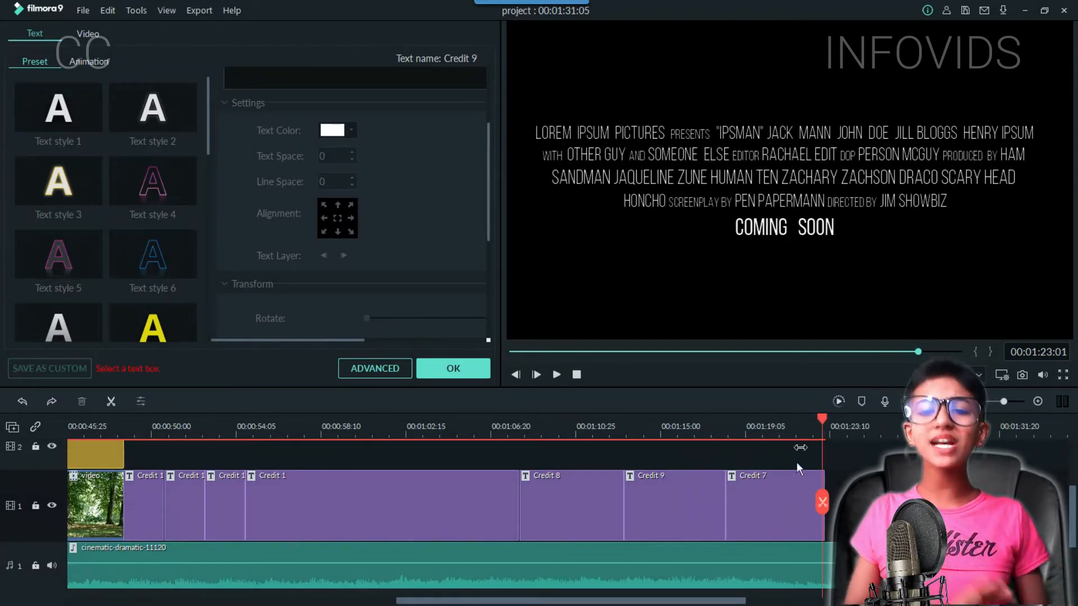
In the advanced text editor of the Credit 7 clip, shorten the intro animation of "COMING SOON" to end at about 00:00:03:04
{"action": "left_click", "coordinate": [792, 497]}
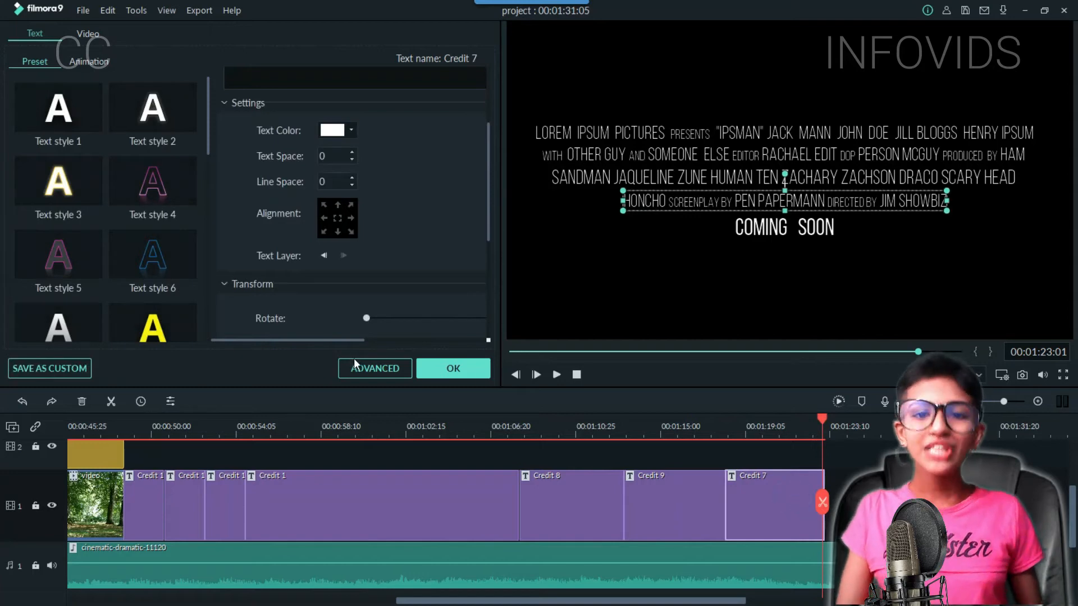
{"action": "left_click", "coordinate": [380, 371]}
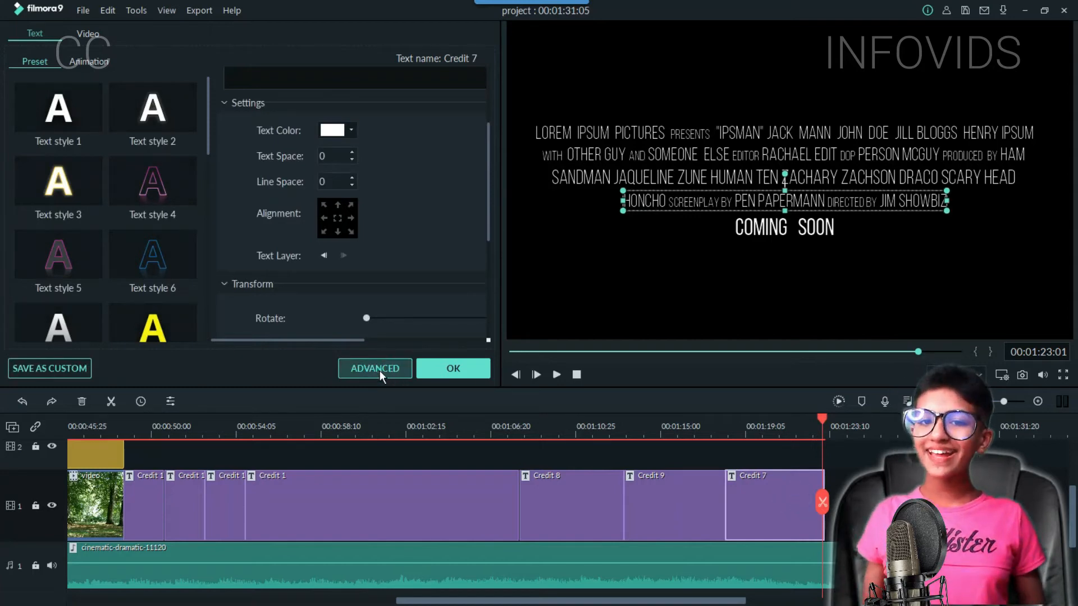
{"action": "scroll", "coordinate": [637, 519], "scroll_direction": "down", "scroll_amount": 1}
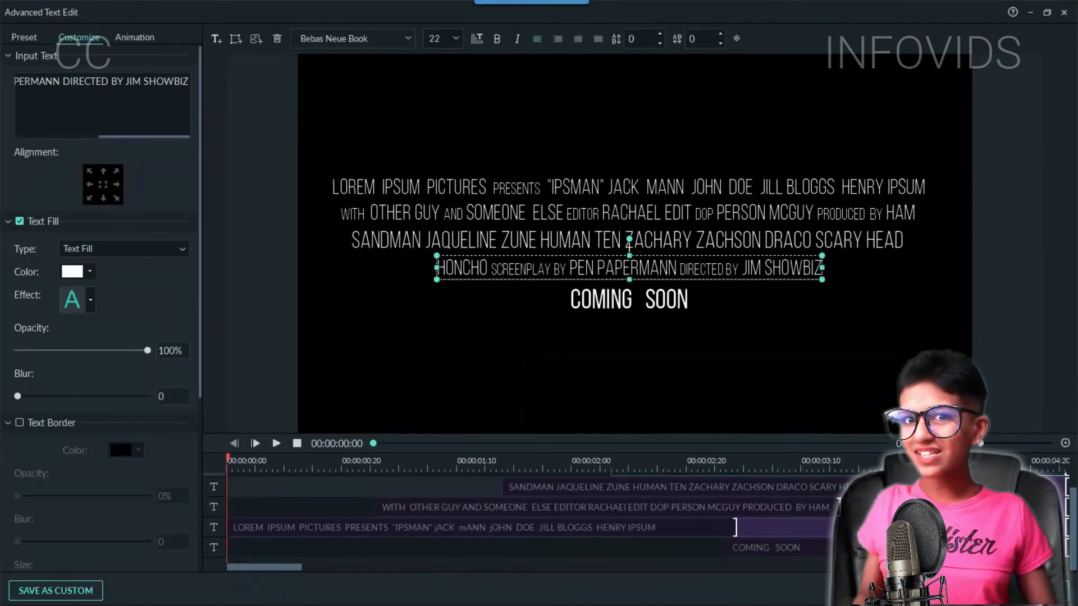
{"action": "left_click", "coordinate": [762, 549]}
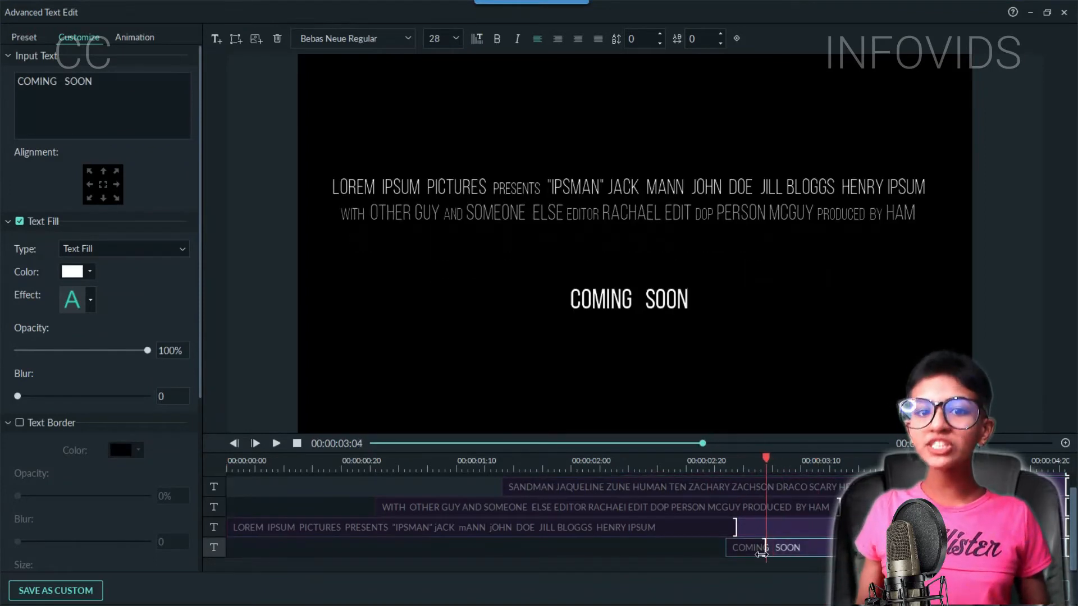
Shorten the other four lines' intro animations, ending the first three at about 00:00:00:11, 00:00:01:04 and 00:00:01:28, and apply the changes
{"action": "left_click_drag", "start_coordinate": [734, 526], "coordinate": [281, 535]}
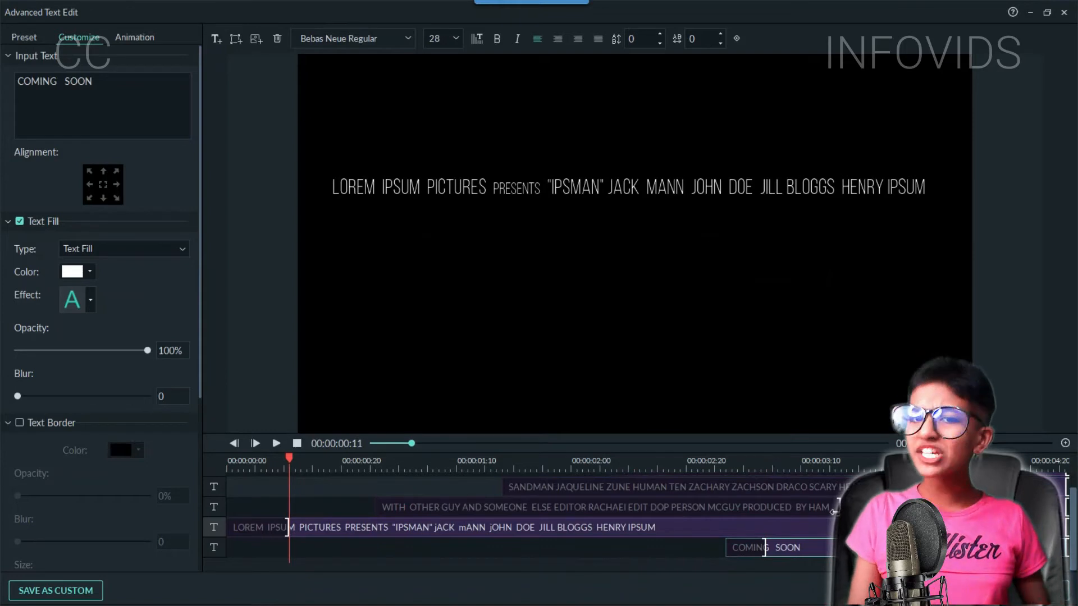
{"action": "left_click_drag", "start_coordinate": [835, 509], "coordinate": [420, 527]}
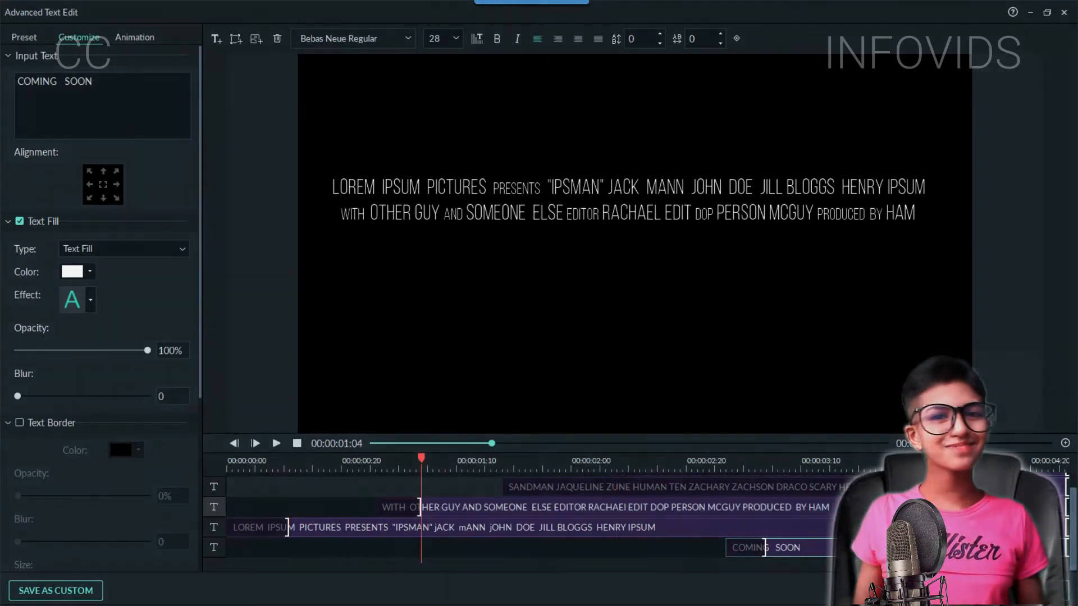
{"action": "left_click_drag", "start_coordinate": [933, 487], "coordinate": [556, 499]}
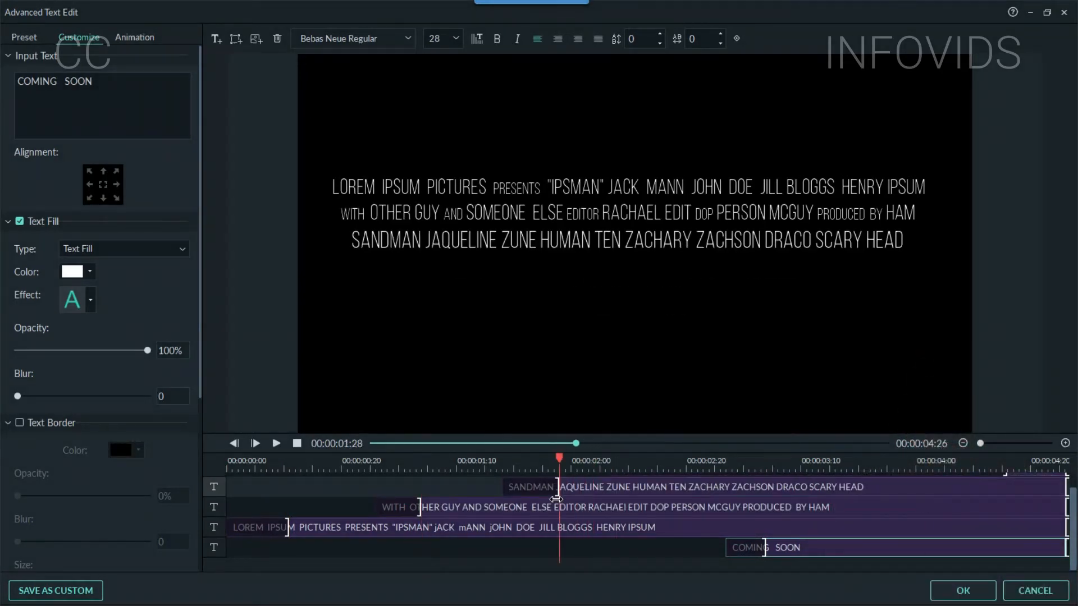
{"action": "scroll", "coordinate": [555, 499], "scroll_direction": "up", "scroll_amount": 1}
{"action": "left_click_drag", "start_coordinate": [1005, 483], "coordinate": [646, 500]}
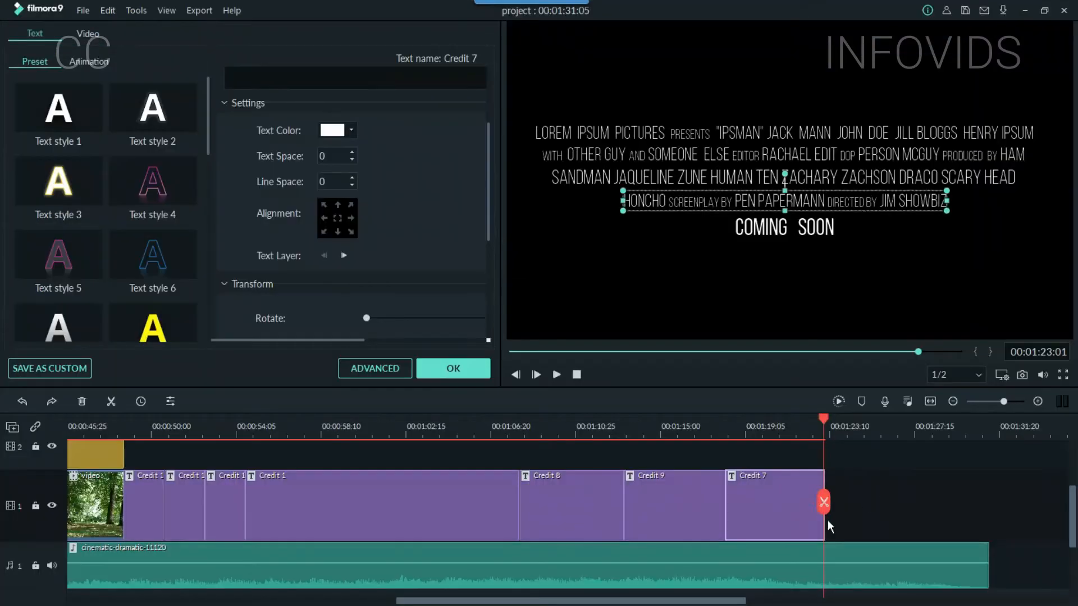
Extend the end of the Credit 7 clip to about 00:01:29 and play it from its start
{"action": "left_click_drag", "start_coordinate": [824, 521], "coordinate": [954, 521]}
{"action": "left_click", "coordinate": [727, 427]}
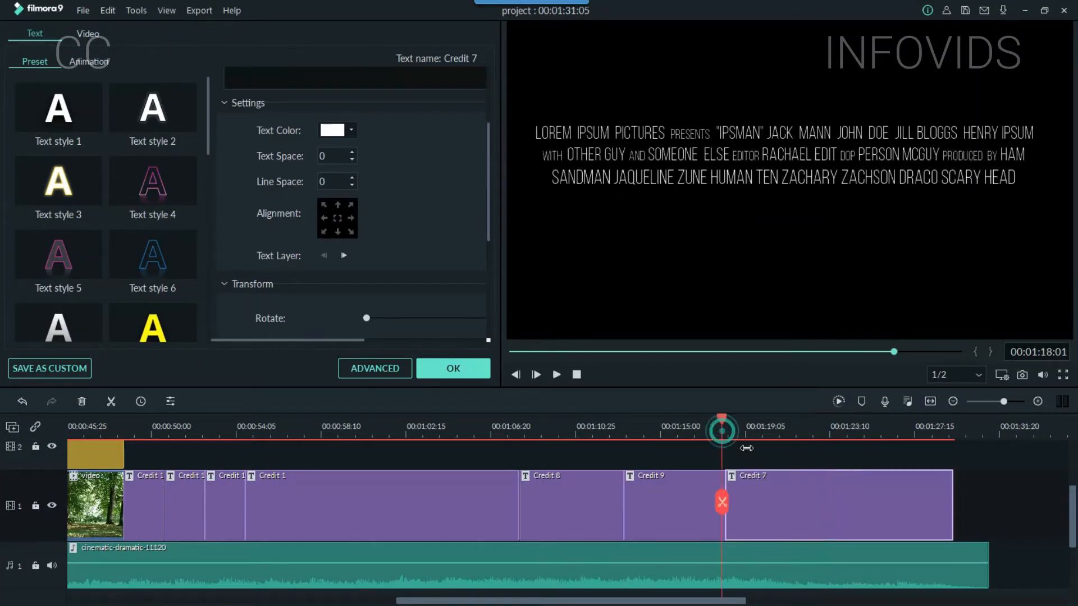
{"action": "key", "text": "space"}
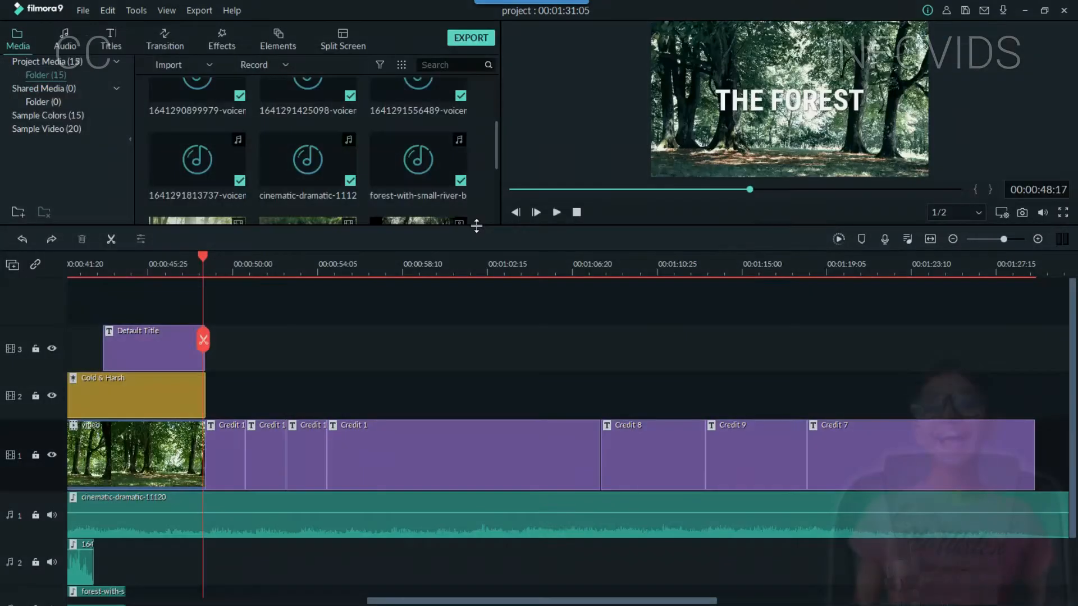
Move all the credit clips from video track 1 up to video track 2, keeping their timing
{"action": "left_click_drag", "start_coordinate": [475, 228], "coordinate": [473, 289]}
{"action": "scroll", "coordinate": [460, 237], "scroll_direction": "down", "scroll_amount": 2}
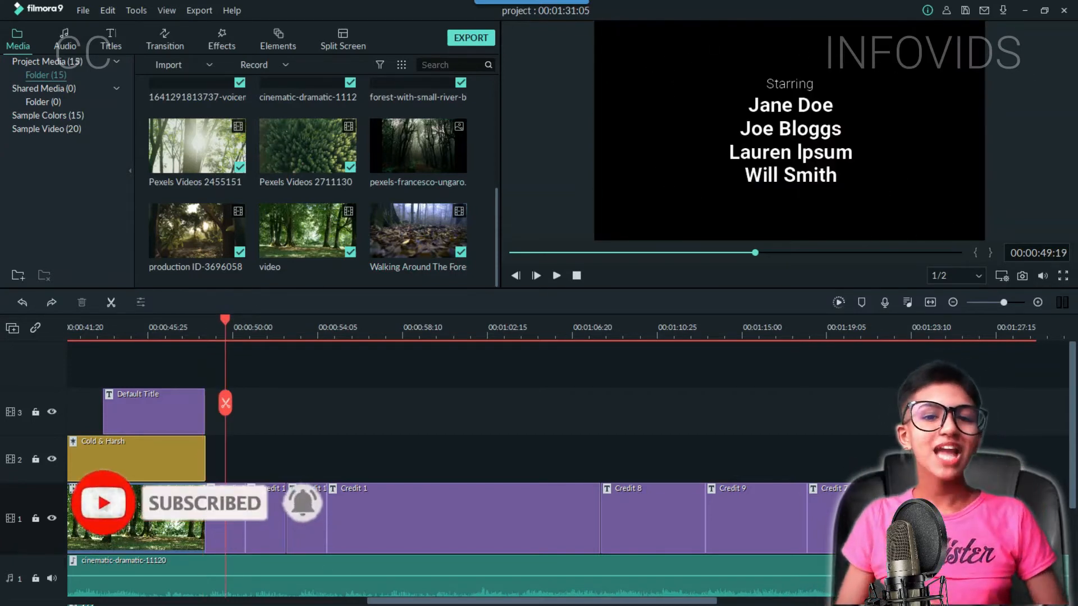
{"action": "left_click_drag", "start_coordinate": [222, 508], "coordinate": [222, 467]}
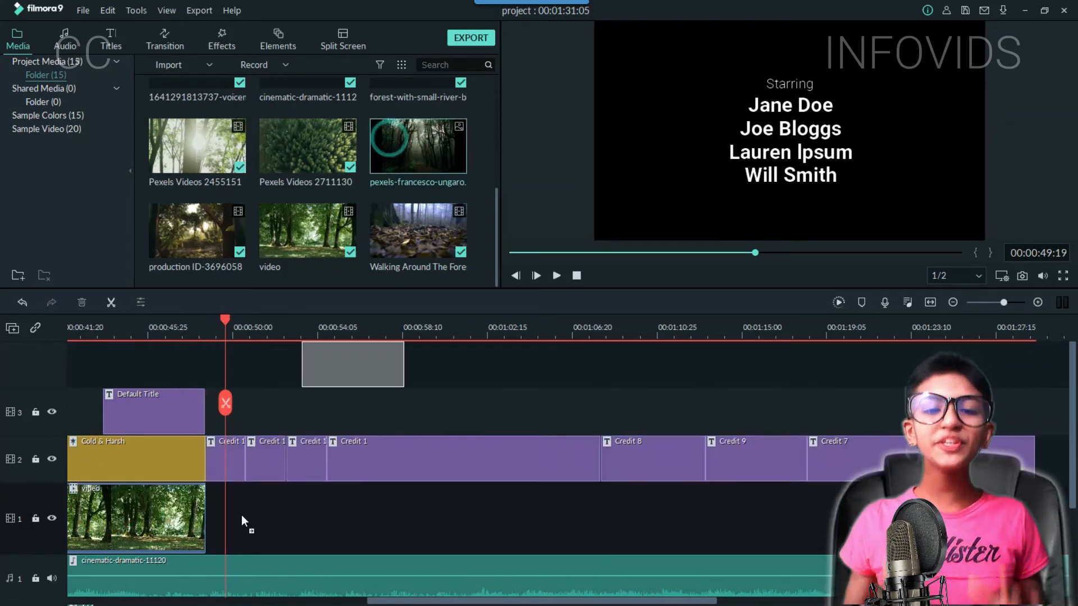
Place the dark forest photo on video track 1 directly after the video clip and crop it to fit the frame
{"action": "left_click_drag", "start_coordinate": [241, 514], "coordinate": [203, 517]}
{"action": "right_click", "coordinate": [263, 517]}
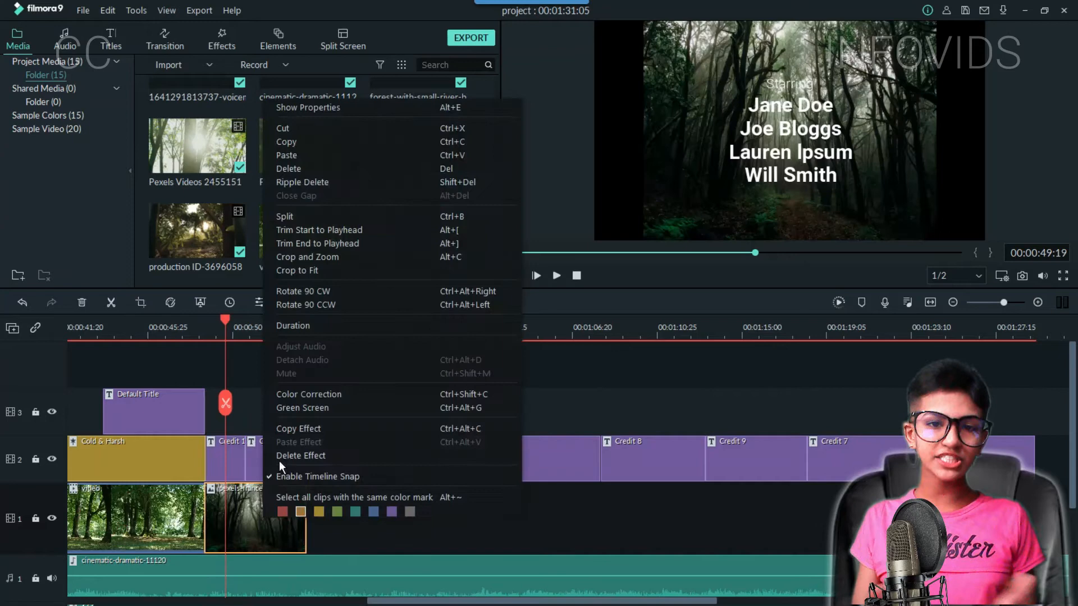
{"action": "left_click", "coordinate": [329, 270]}
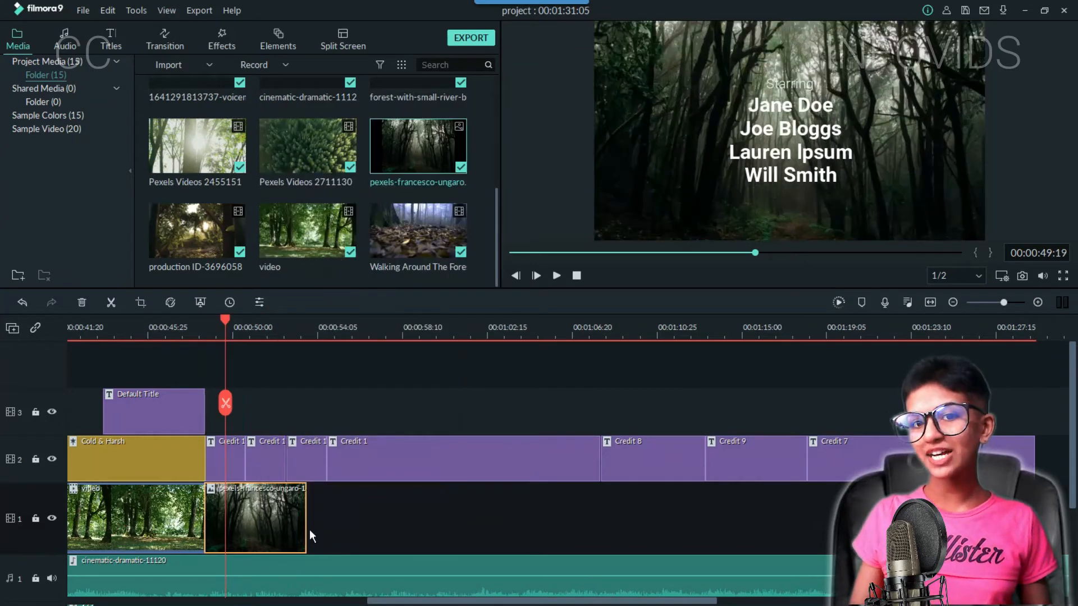
Extend the forest photo to the end of the Credit 7 clip and play the credits with the Square Blur effect applied to it
{"action": "left_click_drag", "start_coordinate": [305, 531], "coordinate": [835, 531]}
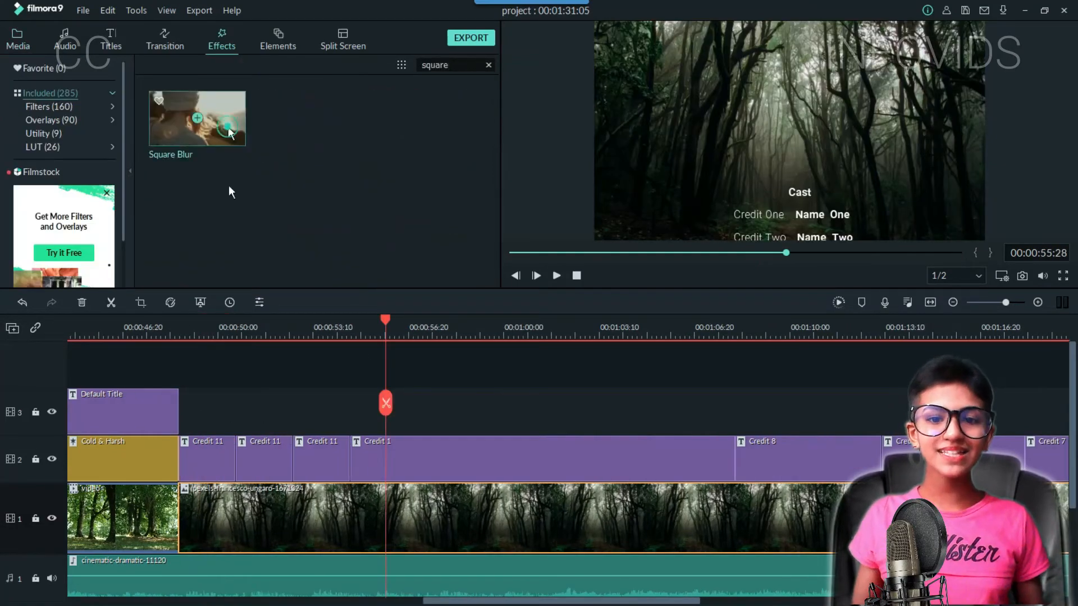
{"action": "left_click_drag", "start_coordinate": [230, 191], "coordinate": [251, 540]}
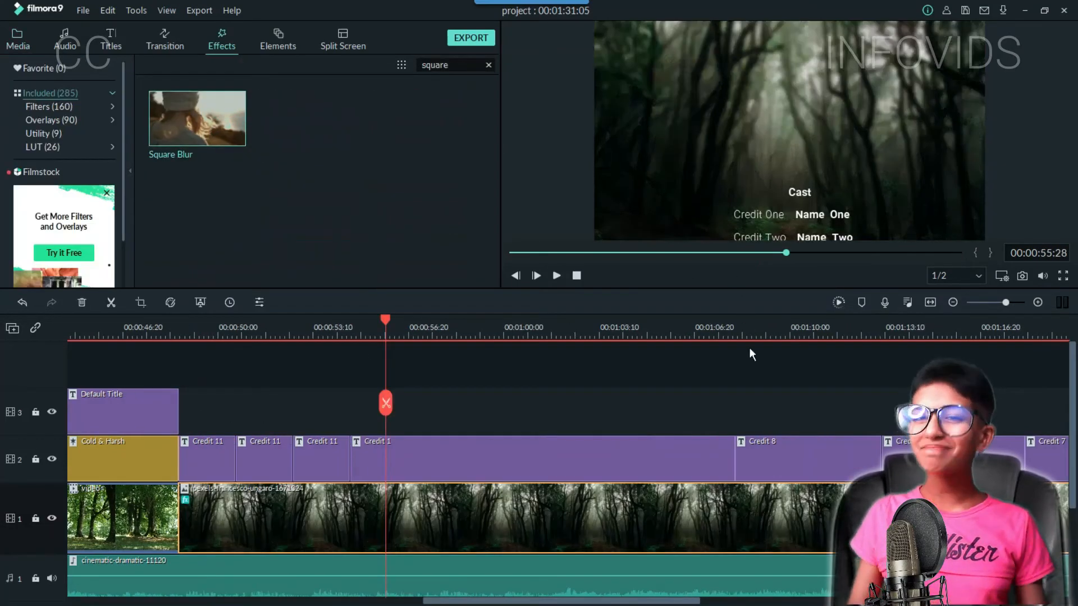
{"action": "left_click_drag", "start_coordinate": [760, 332], "coordinate": [479, 435]}
{"action": "key", "text": "space"}
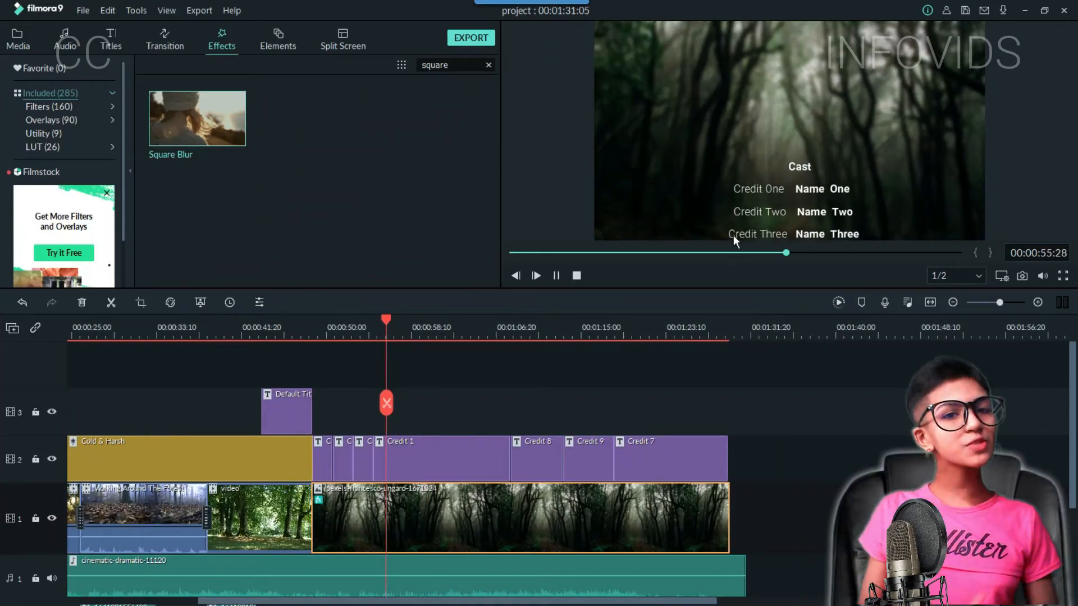